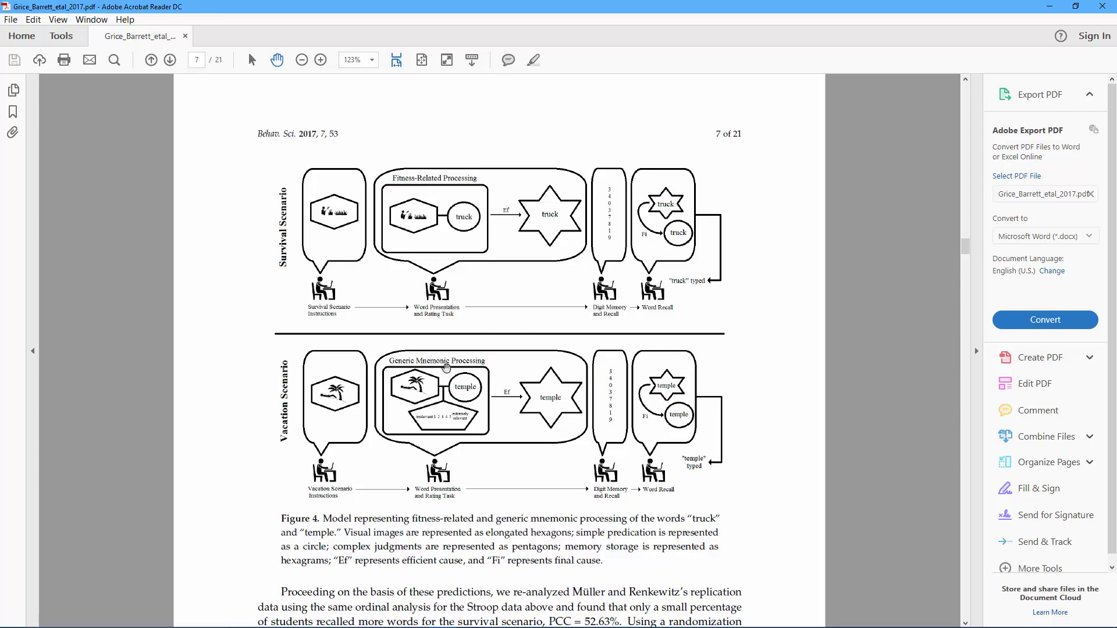
# Step: Switch to Observation Oriented Modeling and display the Memory Study Data as labels instead of values
pyautogui.hotkey('alt', 'Tab')
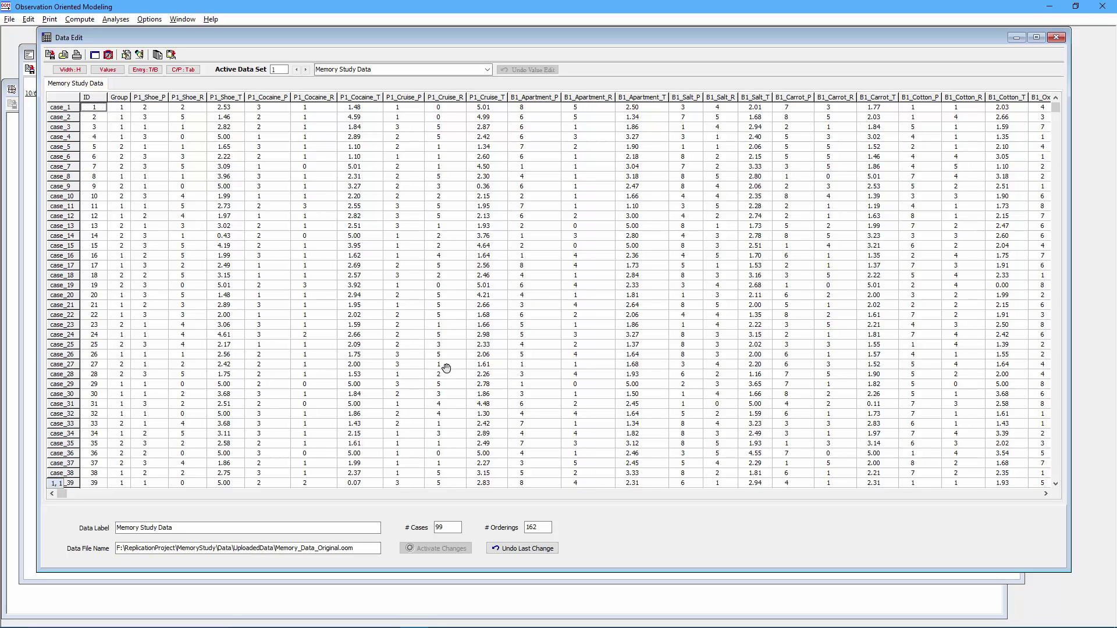
pyautogui.click(108, 70)
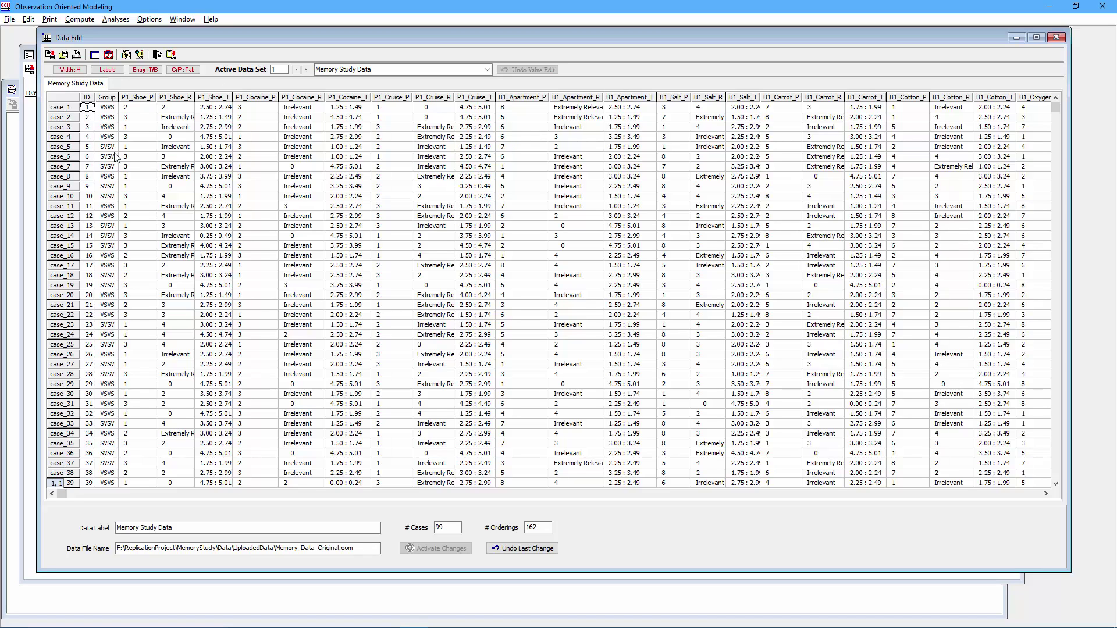
# Step: Select the cases whose Group ordering is VSVS into a new data set and check its number of cases
pyautogui.click(27, 19)
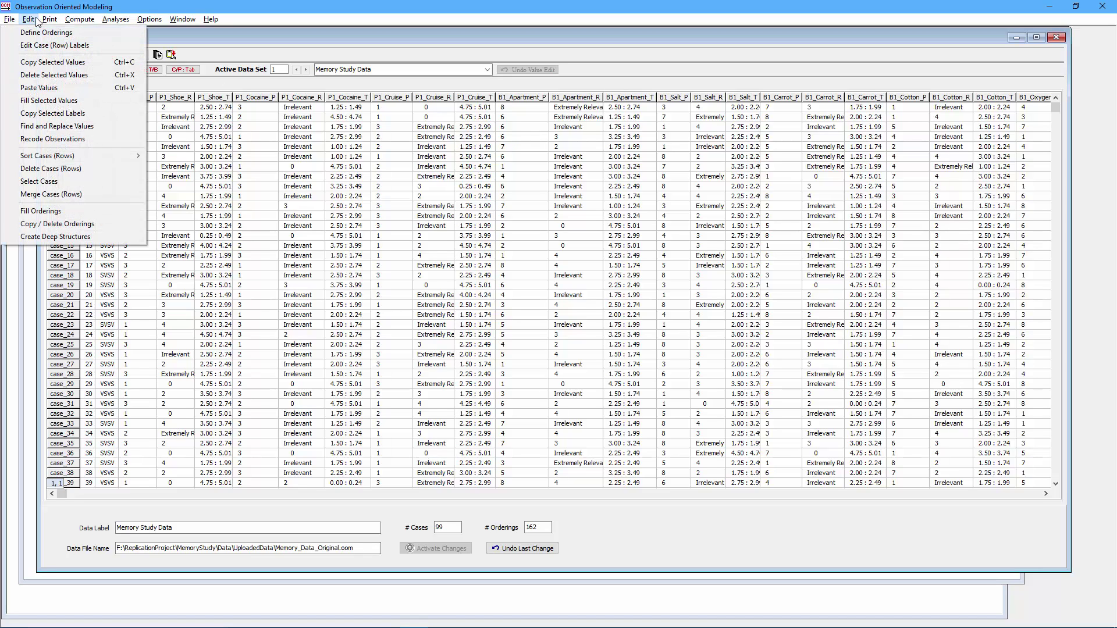
pyautogui.click(39, 181)
pyautogui.click(625, 243)
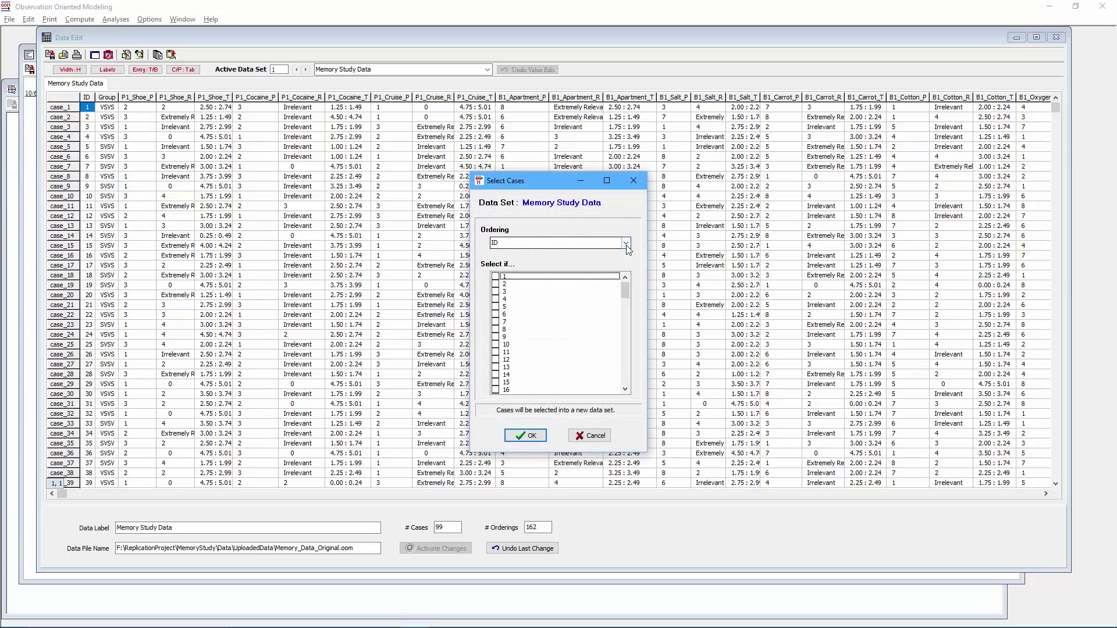
pyautogui.click(546, 262)
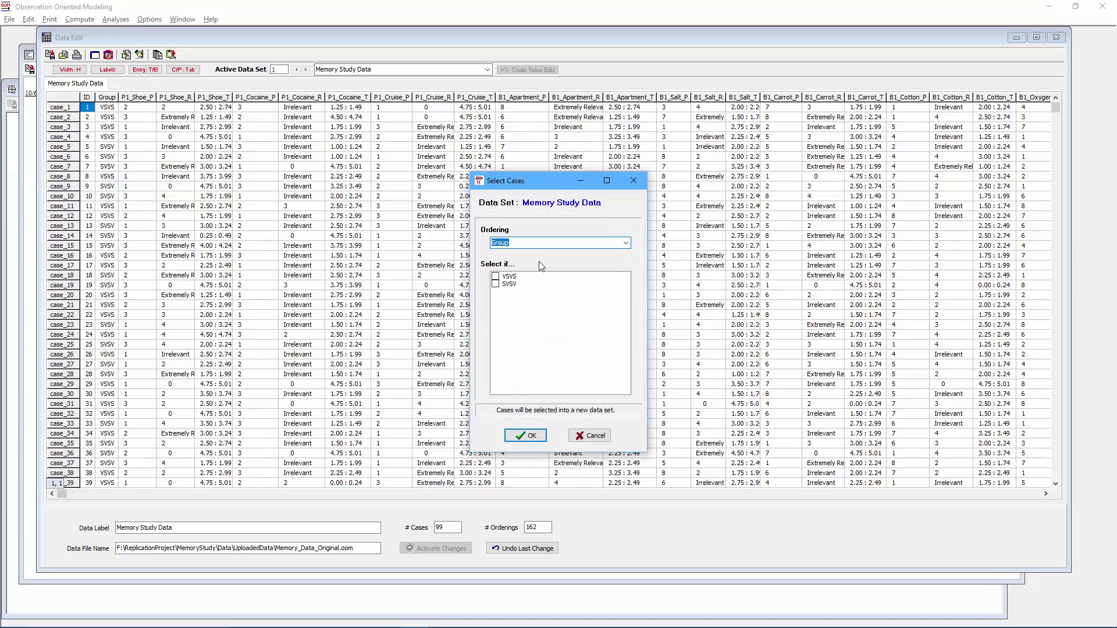
pyautogui.click(495, 277)
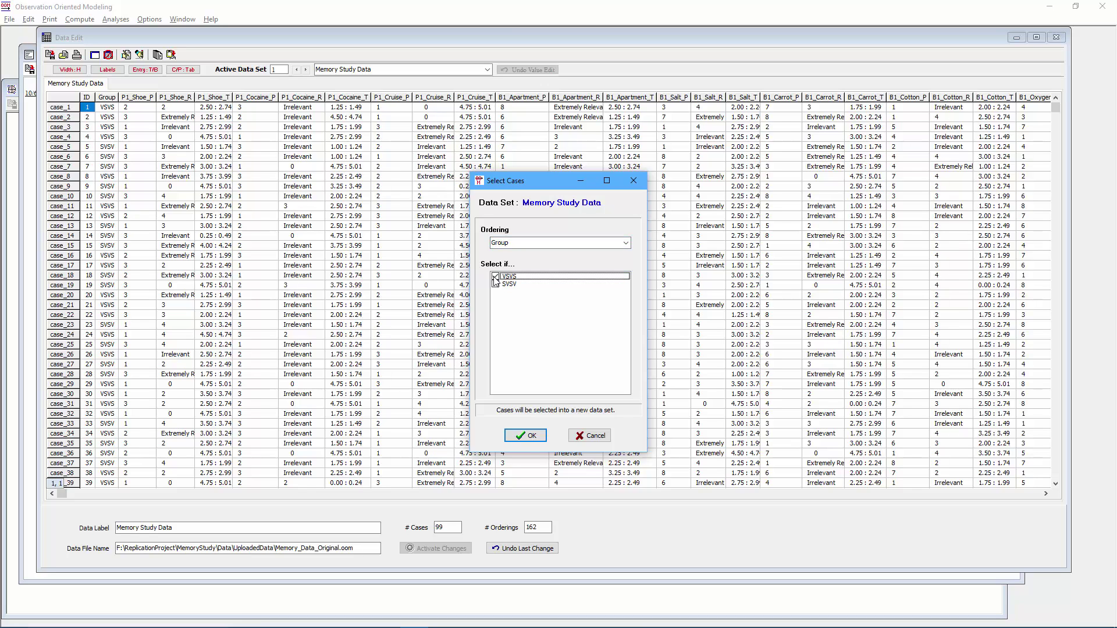
pyautogui.click(535, 436)
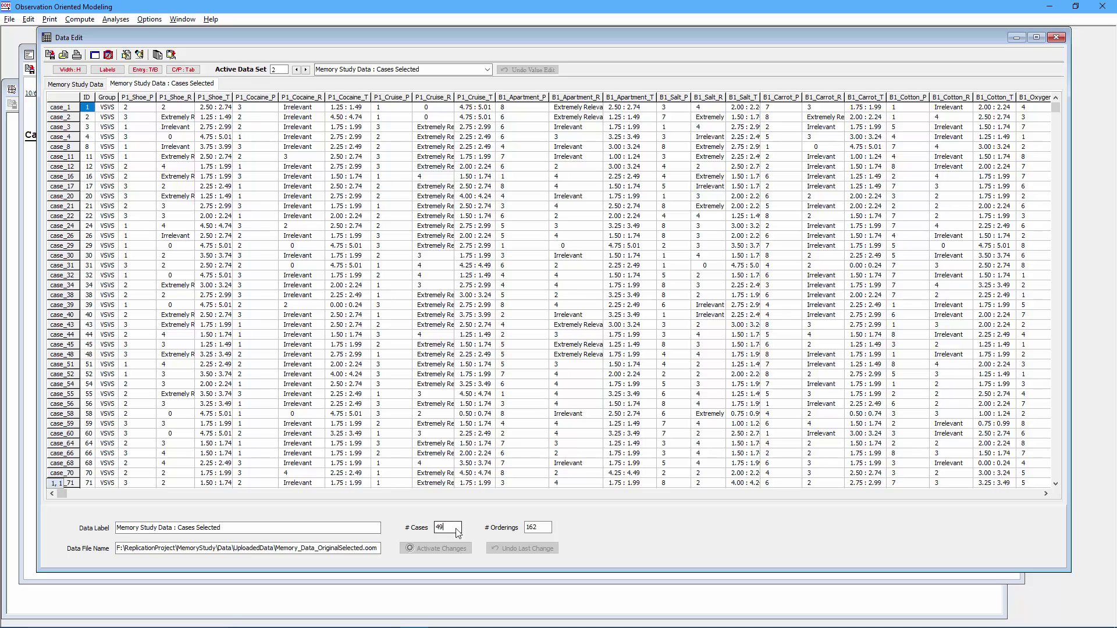
pyautogui.moveTo(453, 528); pyautogui.dragTo(434, 529)
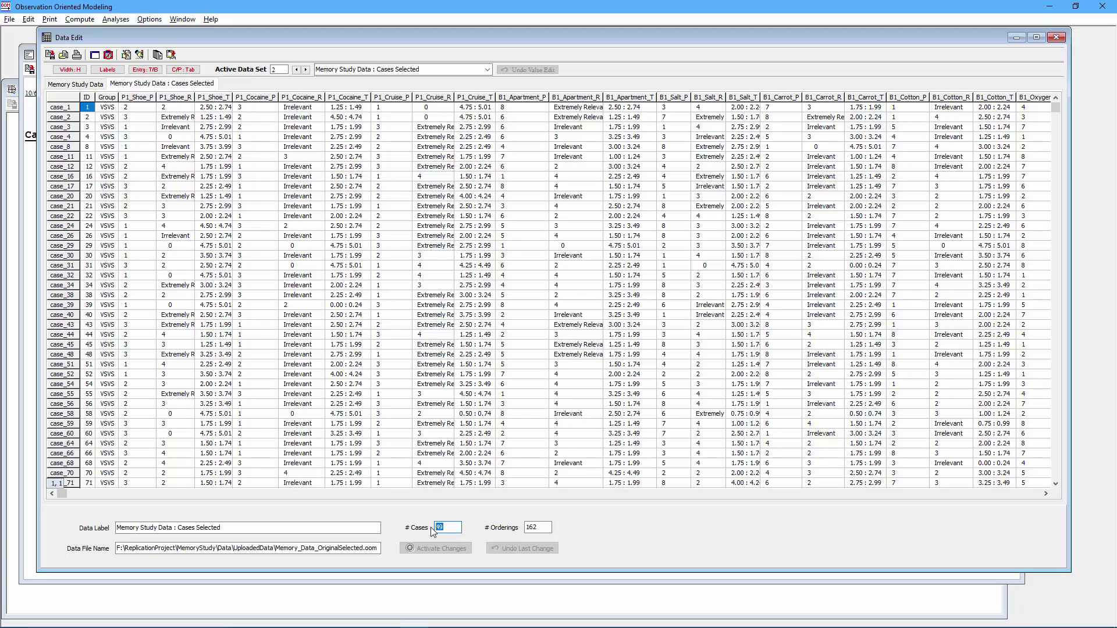
# Step: Change the new data set's label to "Memory Study Data : VSVS" and apply it
pyautogui.click(288, 529)
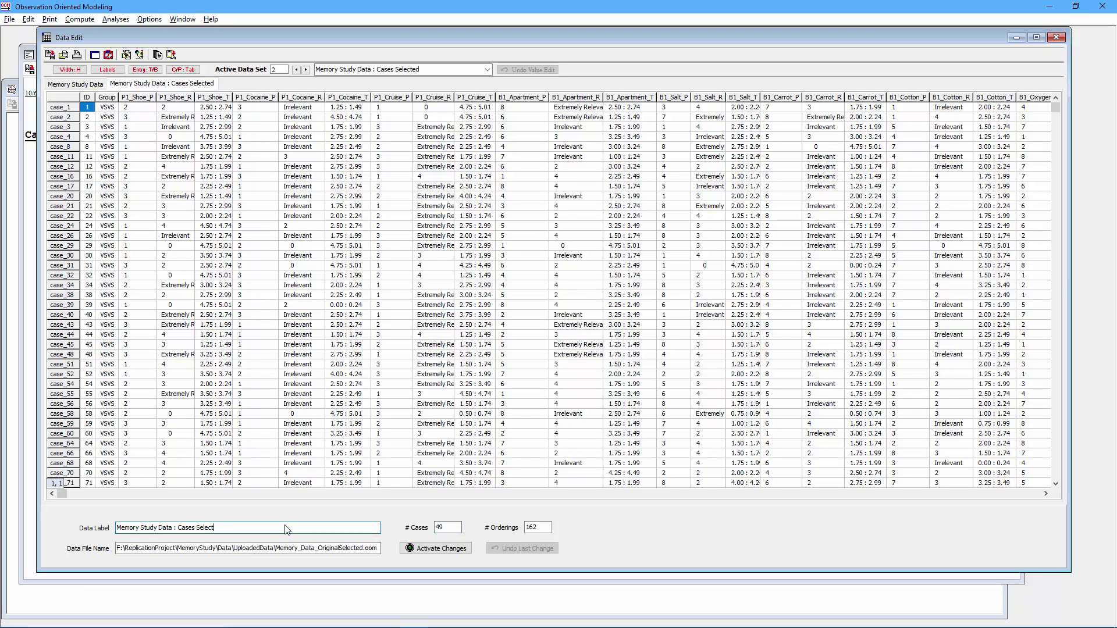
pyautogui.press('BackSpace')
pyautogui.press('BackSpace')
pyautogui.press('BackSpace')
pyautogui.press('BackSpace')
pyautogui.press('BackSpace')
pyautogui.press('BackSpace')
pyautogui.press('BackSpace')
pyautogui.press('BackSpace')
pyautogui.press('BackSpace')
pyautogui.press('BackSpace')
pyautogui.press('BackSpace')
pyautogui.press('BackSpace')
pyautogui.press('Return')
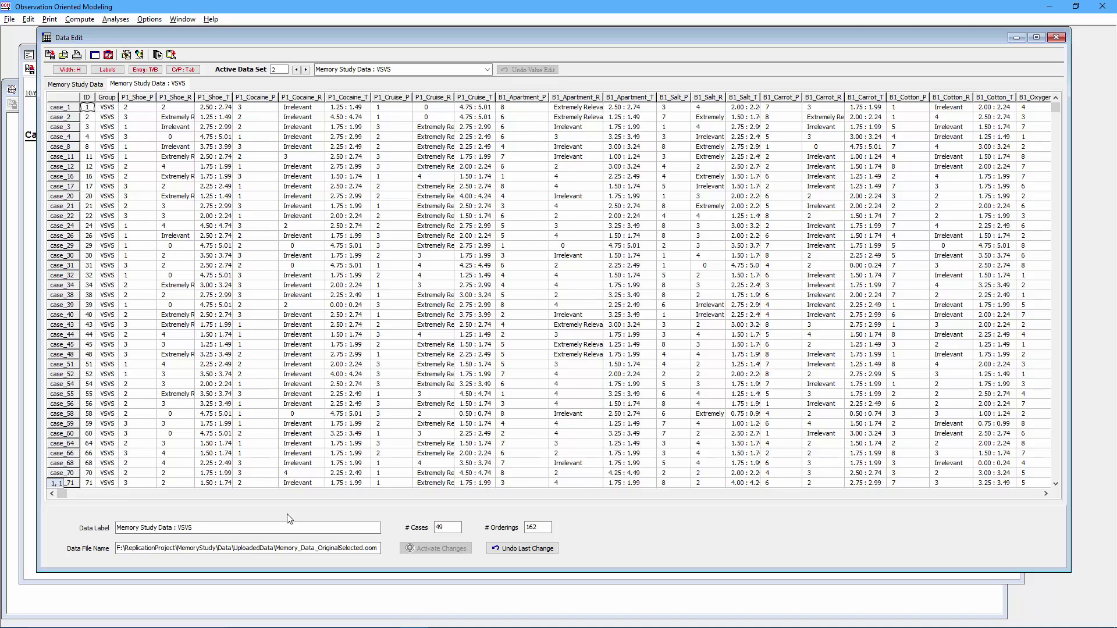
# Step: Start computing a composite ordering and include B2_Hammer_Recall through B2_Temple_Recall, each with weight 0.0625
pyautogui.click(71, 20)
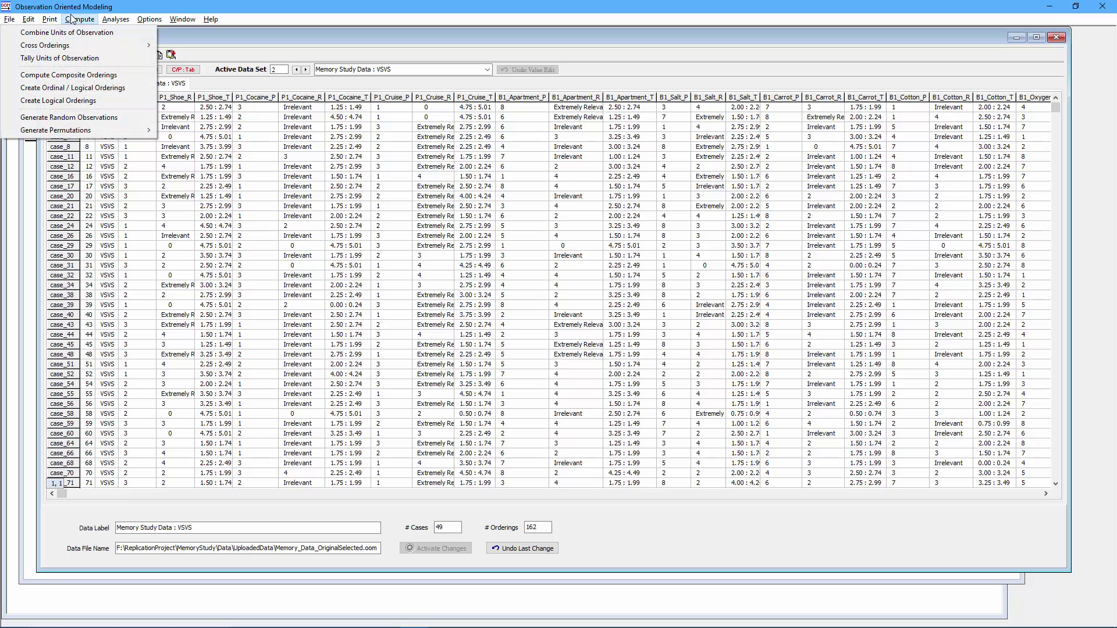
pyautogui.click(78, 75)
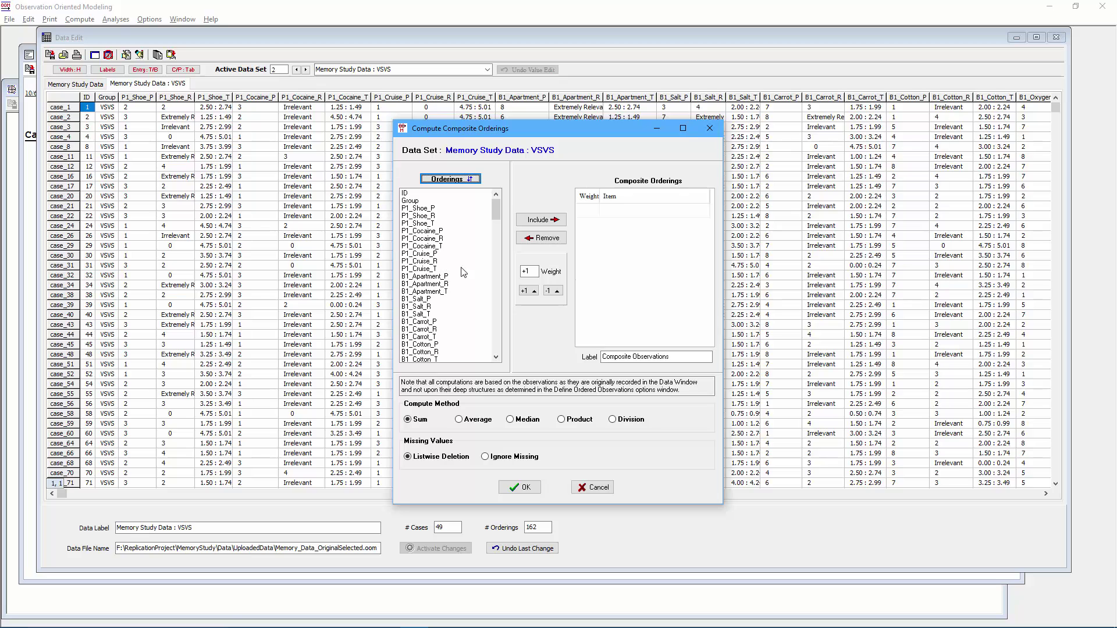
pyautogui.moveTo(496, 215); pyautogui.dragTo(498, 333)
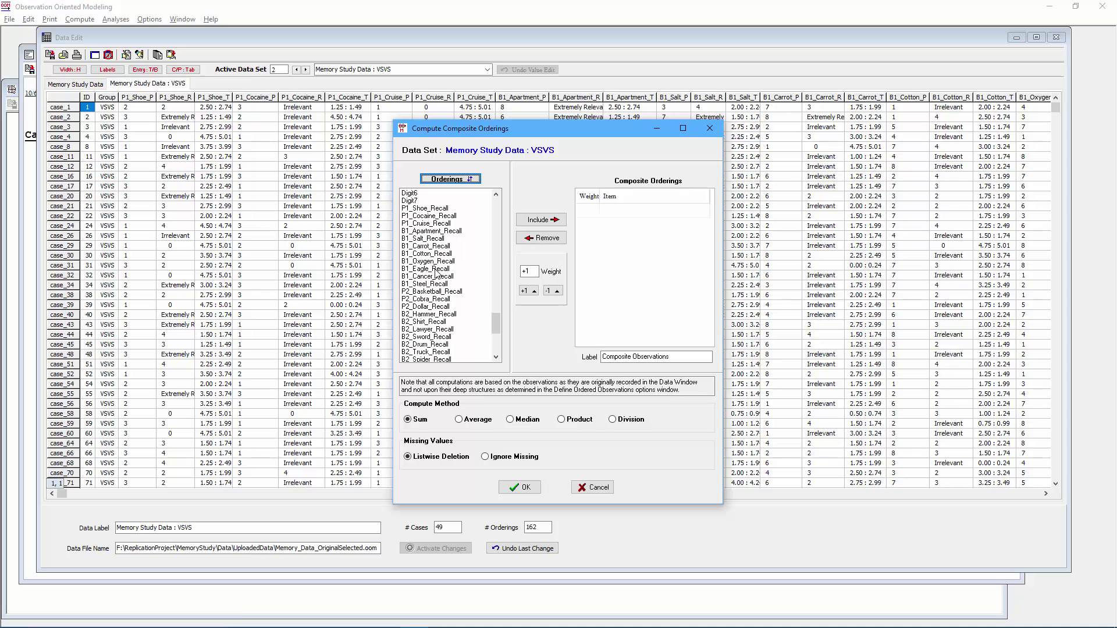
pyautogui.moveTo(494, 321); pyautogui.dragTo(495, 326)
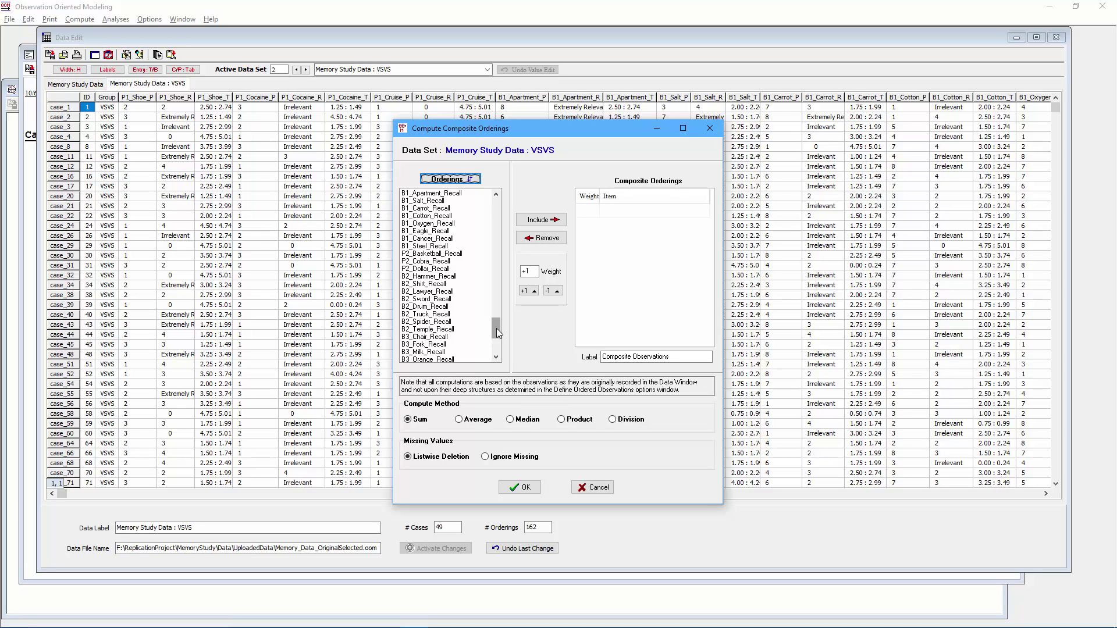
pyautogui.click(441, 277)
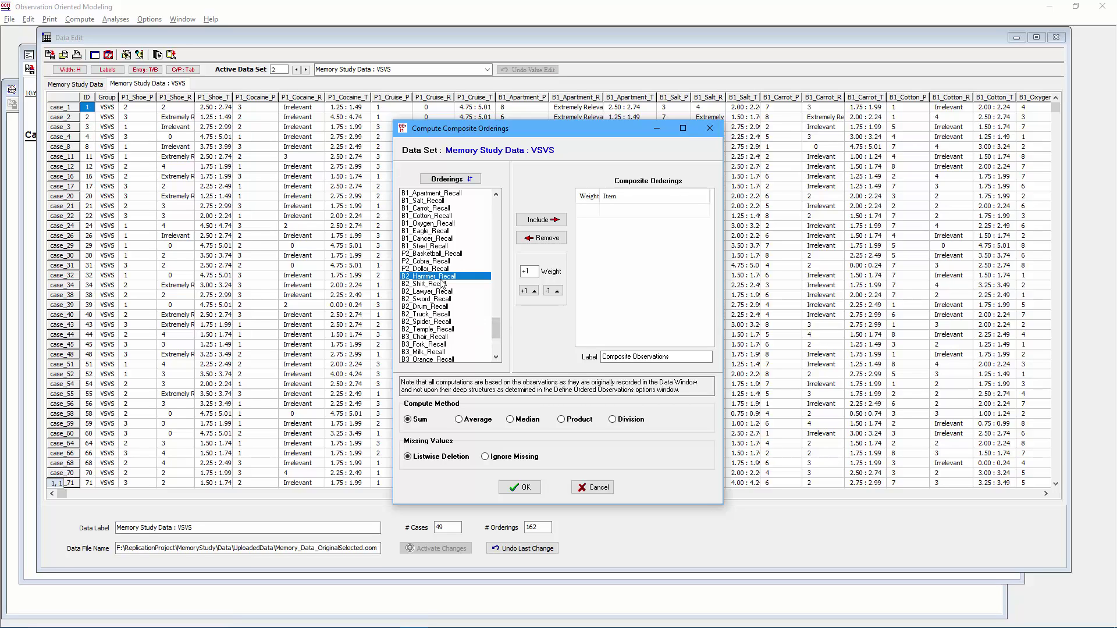
pyautogui.hotkey('shift', 'Down')
pyautogui.hotkey('shift', 'Down')
pyautogui.hotkey('shift', 'Down')
pyautogui.hotkey('shift', 'Down')
pyautogui.hotkey('shift', 'Down')
pyautogui.hotkey('shift', 'Down')
pyautogui.hotkey('shift', 'Down')
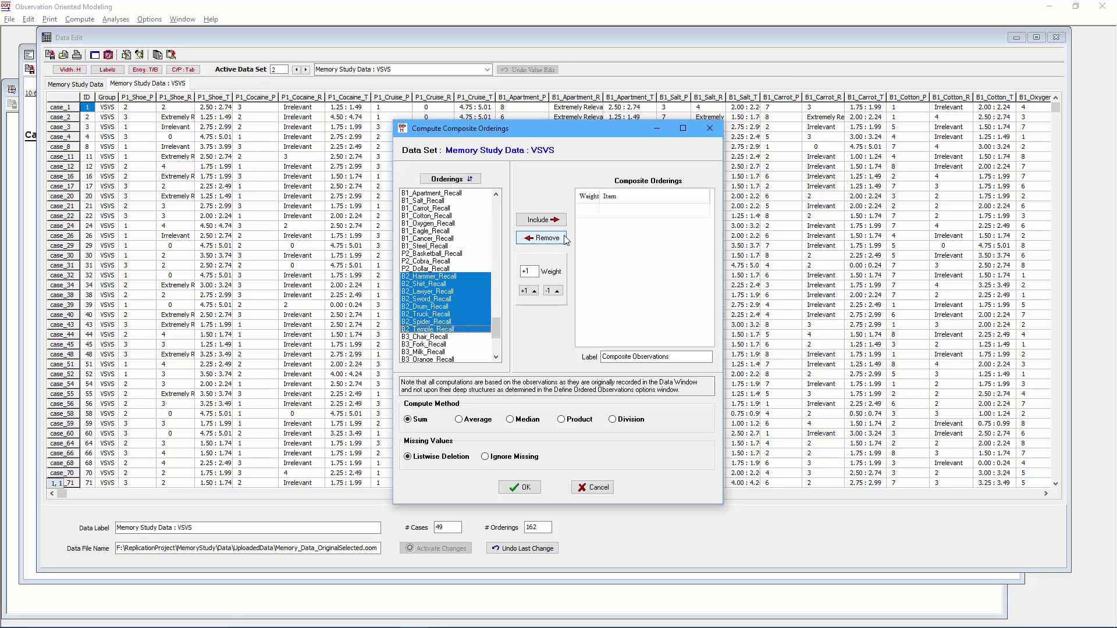
pyautogui.click(533, 274)
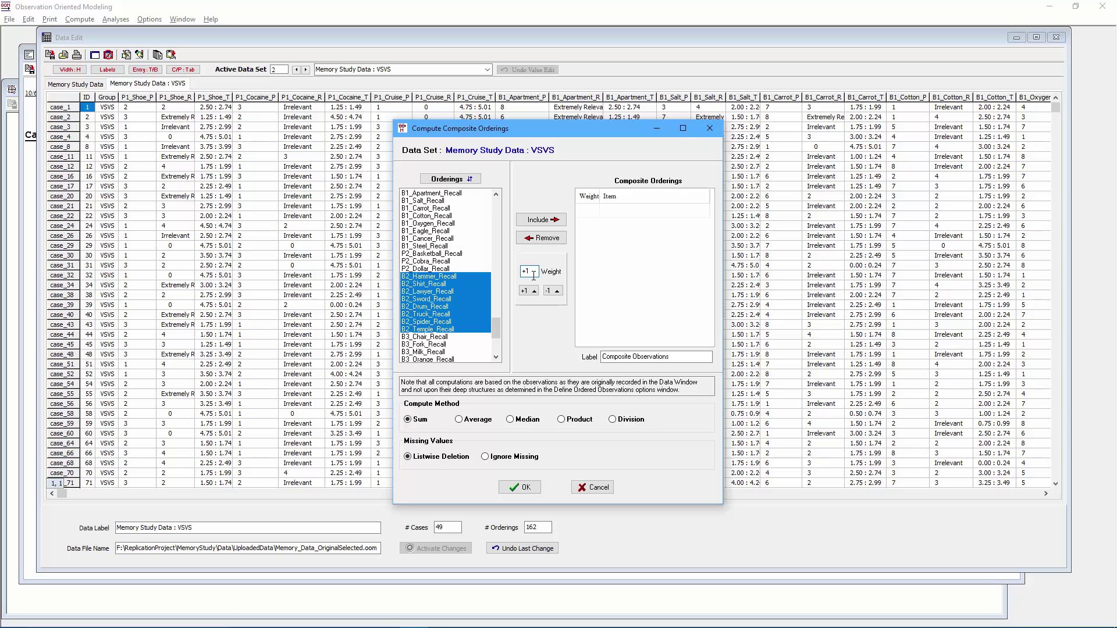
pyautogui.press('BackSpace')
pyautogui.press('BackSpace')
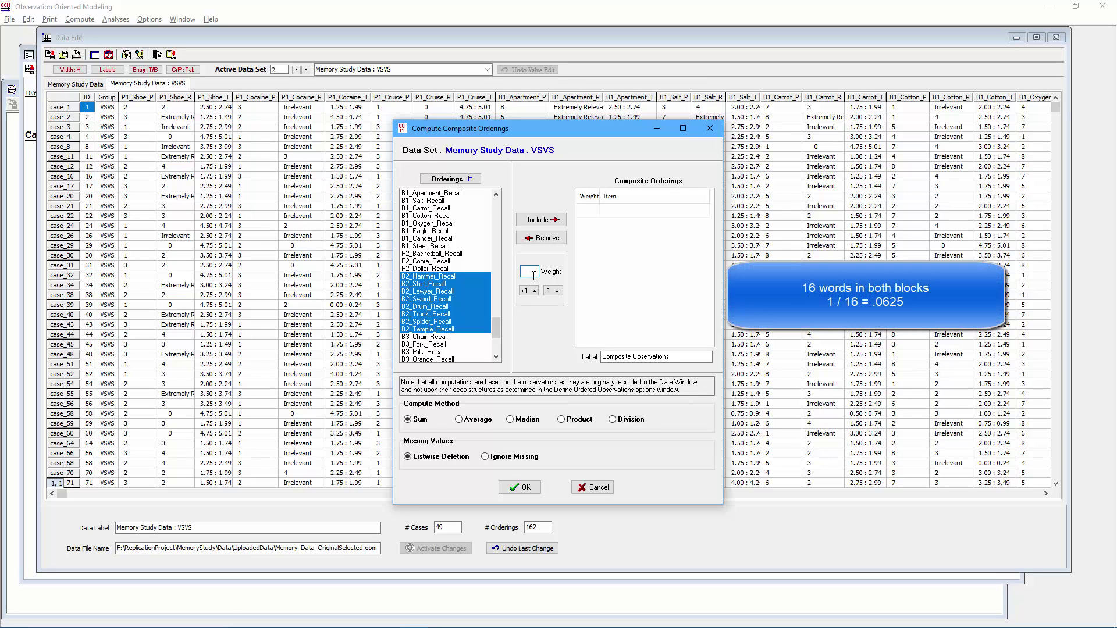
pyautogui.write('0.0625')
pyautogui.click(540, 220)
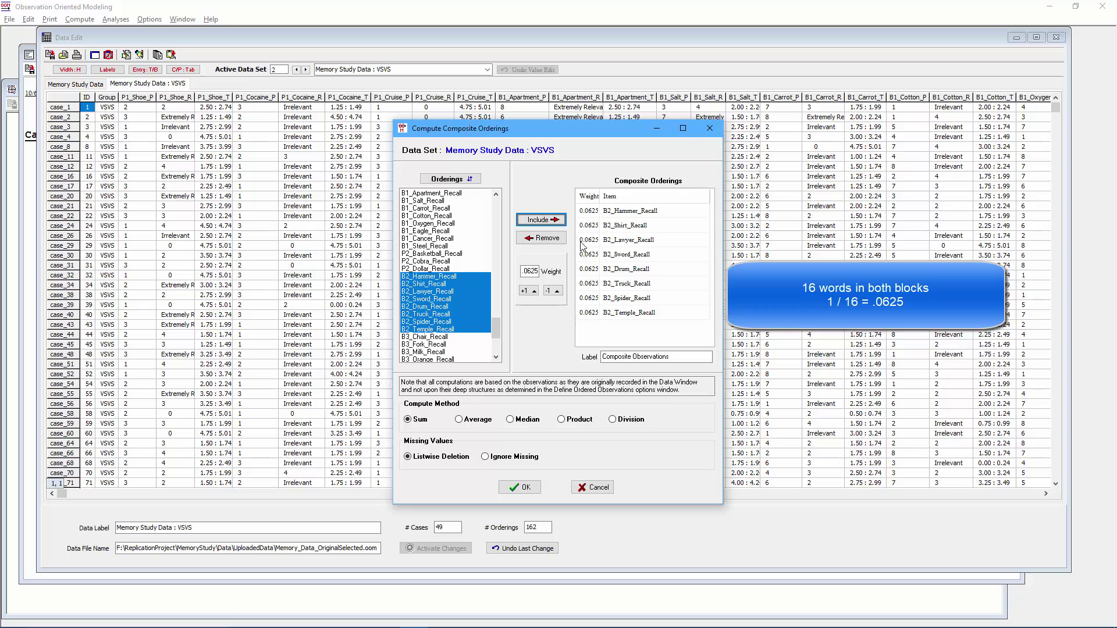
# Step: Add B4_Salmon_Recall through B4_Senator_Recall to the composite ordering with weight 0.0625
pyautogui.click(550, 290)
pyautogui.scroll(-4, 497, 332)
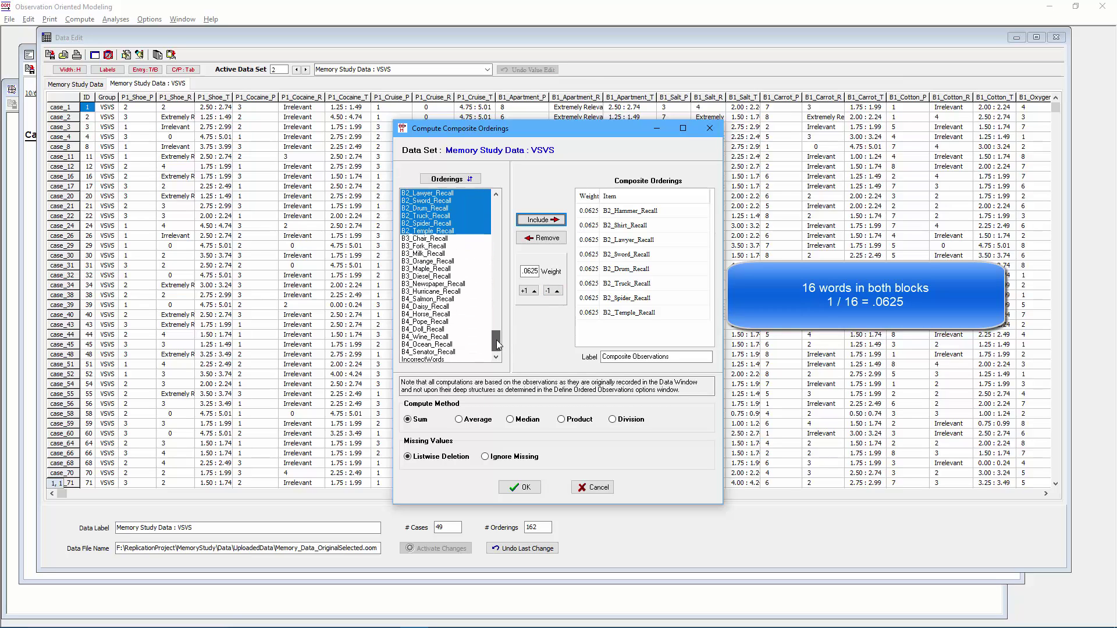
pyautogui.click(437, 300)
pyautogui.hotkey('shift', 'Down')
pyautogui.hotkey('shift', 'Down')
pyautogui.hotkey('shift', 'Down')
pyautogui.hotkey('shift', 'Down')
pyautogui.hotkey('shift', 'Down')
pyautogui.hotkey('shift', 'Down')
pyautogui.hotkey('shift', 'Down')
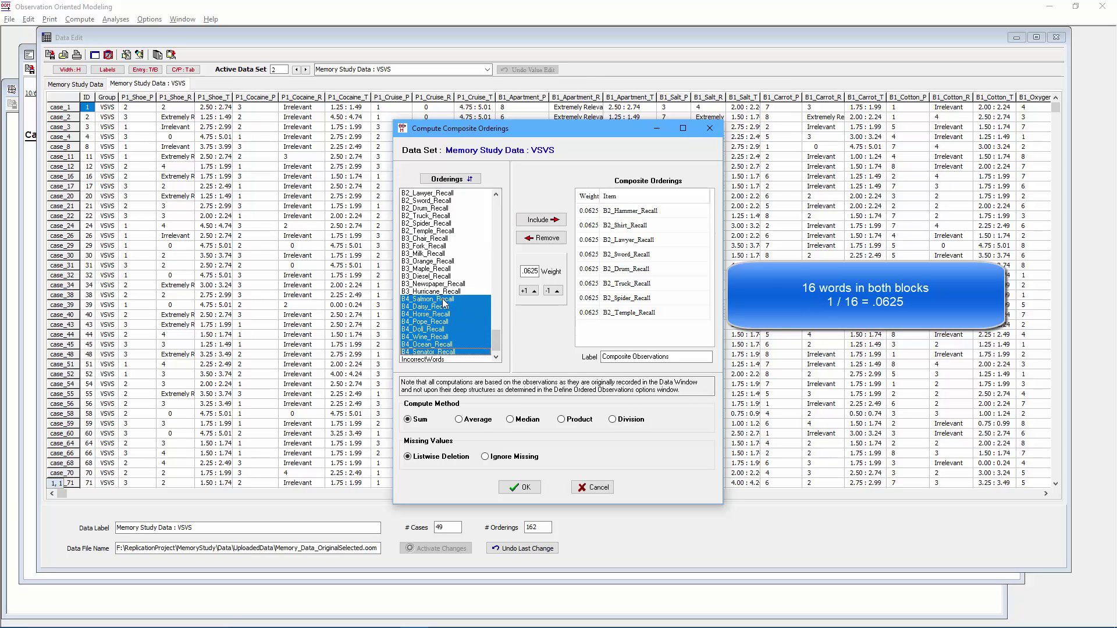
pyautogui.click(530, 220)
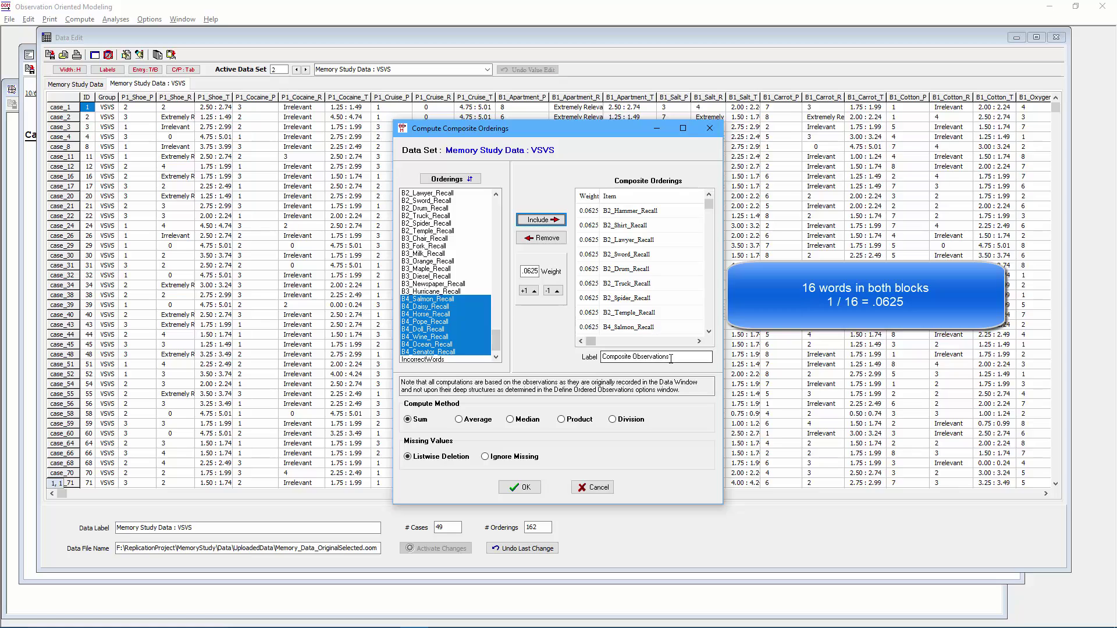
# Step: Label the composite ordering ProportionSurvivalRecalled and compute it as a sum with listwise deletion
pyautogui.moveTo(709, 356); pyautogui.dragTo(587, 364)
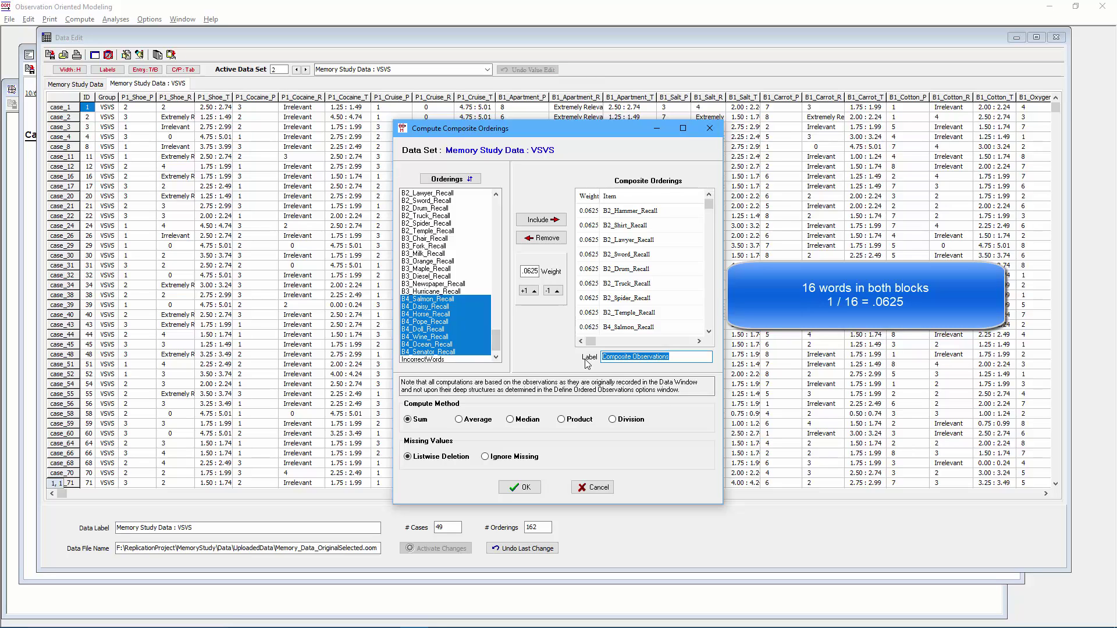
pyautogui.write('ProportionSurvivalRecalled')
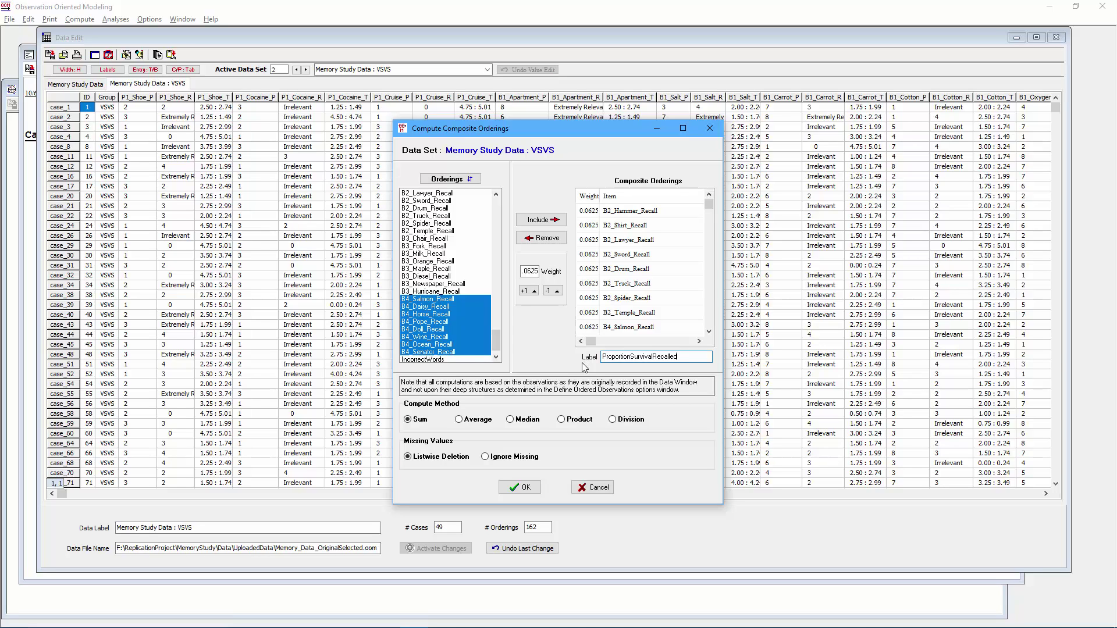
pyautogui.click(516, 488)
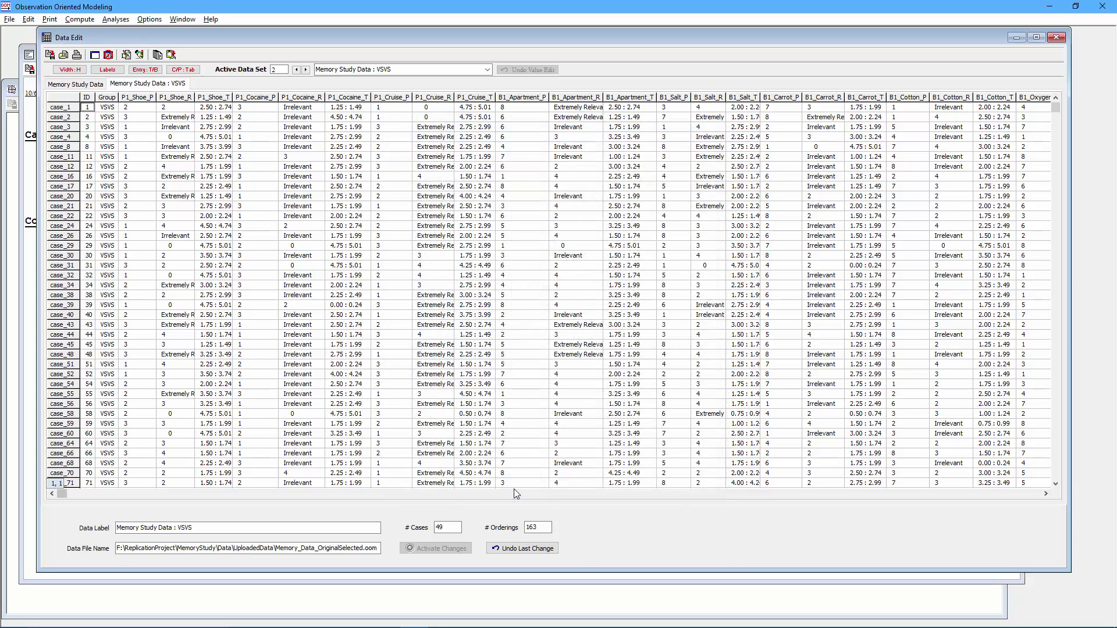
# Step: Begin another composite ordering and remove all the previously included B2 and B4 recall items from its list
pyautogui.click(85, 20)
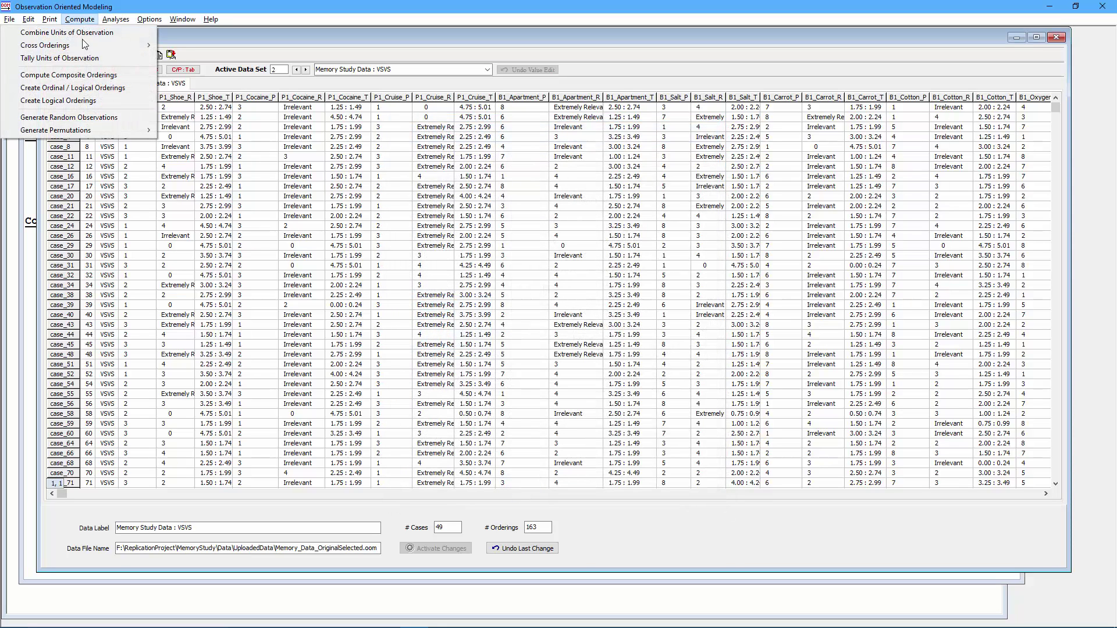
pyautogui.click(92, 75)
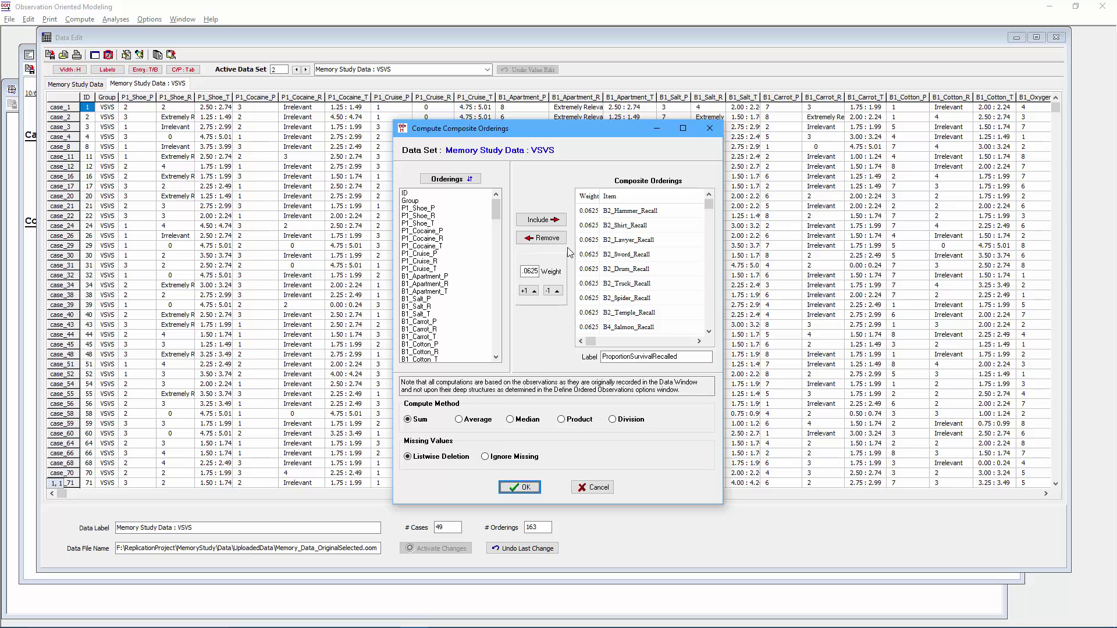
pyautogui.click(610, 214)
pyautogui.hotkey('shift', 'Down')
pyautogui.hotkey('shift', 'Down')
pyautogui.hotkey('shift', 'Down')
pyautogui.hotkey('shift', 'Down')
pyautogui.hotkey('shift', 'Down')
pyautogui.hotkey('shift', 'Down')
pyautogui.hotkey('shift', 'Down')
pyautogui.hotkey('shift', 'Down')
pyautogui.hotkey('shift', 'Down')
pyautogui.hotkey('shift', 'Down')
pyautogui.hotkey('shift', 'Down')
pyautogui.hotkey('shift', 'Down')
pyautogui.hotkey('shift', 'Down')
pyautogui.hotkey('shift', 'Down')
pyautogui.hotkey('shift', 'Down')
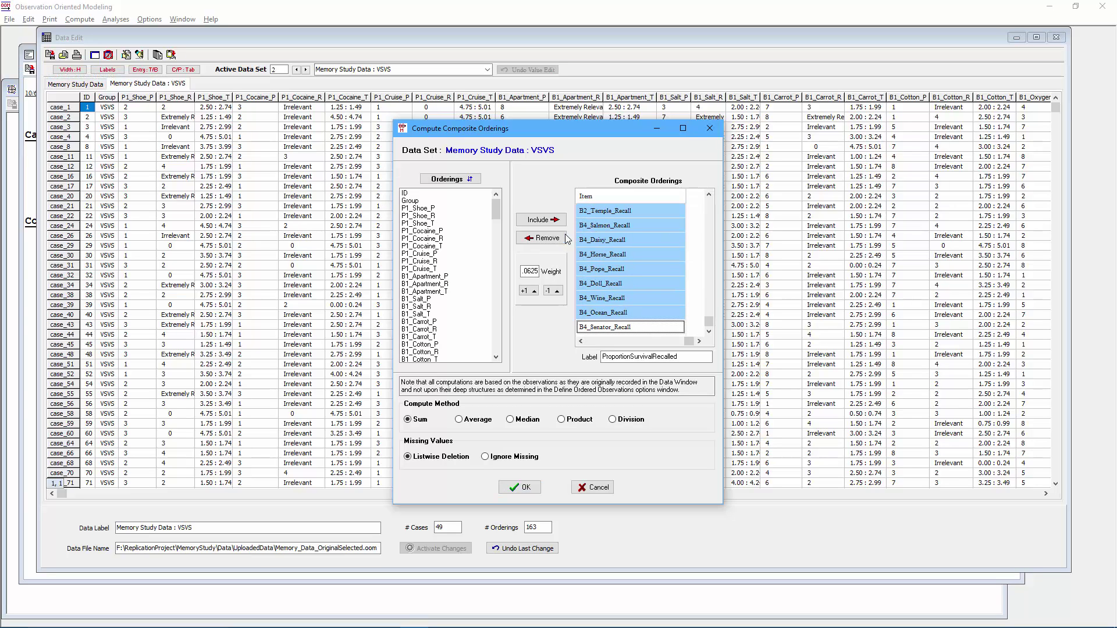
pyautogui.click(543, 238)
# Step: Include B1_Apartment_Recall through B1_Steel_Recall in the emptied composite ordering with weight 0.0625
pyautogui.scroll(-20, 497, 345)
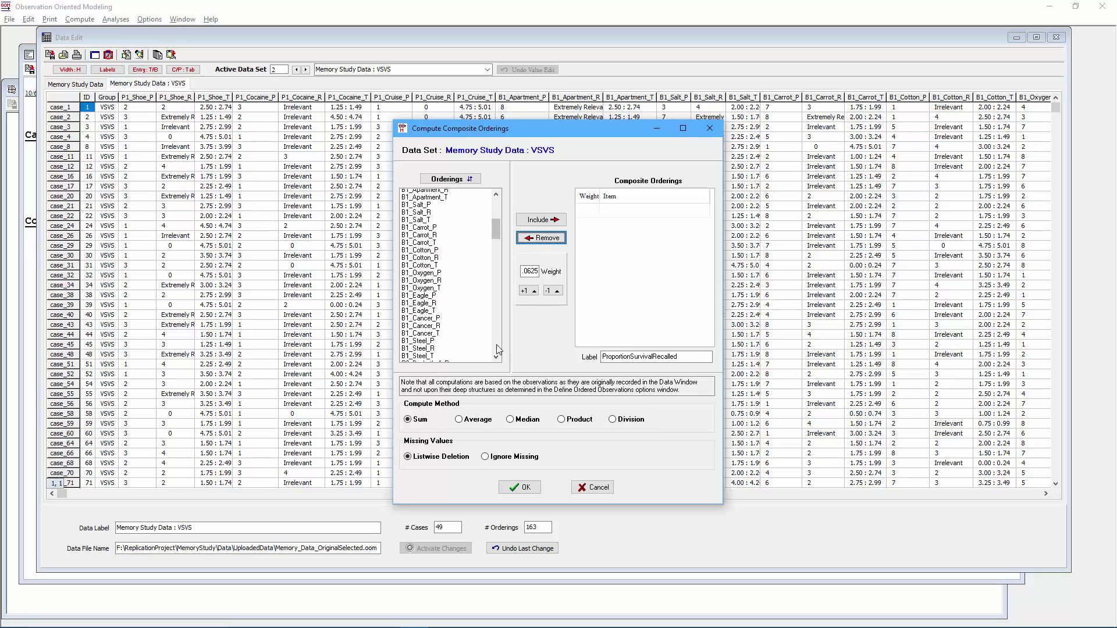
pyautogui.scroll(-6, 497, 313)
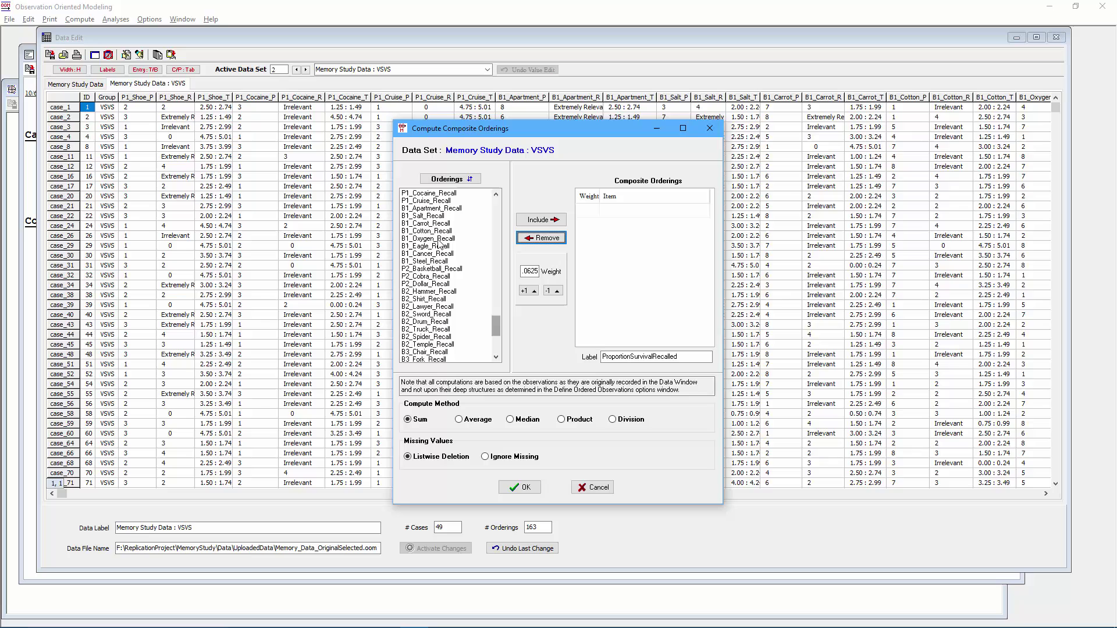
pyautogui.click(440, 209)
pyautogui.hotkey('shift', 'Down')
pyautogui.hotkey('shift', 'Down')
pyautogui.hotkey('shift', 'Down')
pyautogui.hotkey('shift', 'Down')
pyautogui.hotkey('shift', 'Down')
pyautogui.hotkey('shift', 'Down')
pyautogui.hotkey('shift', 'Down')
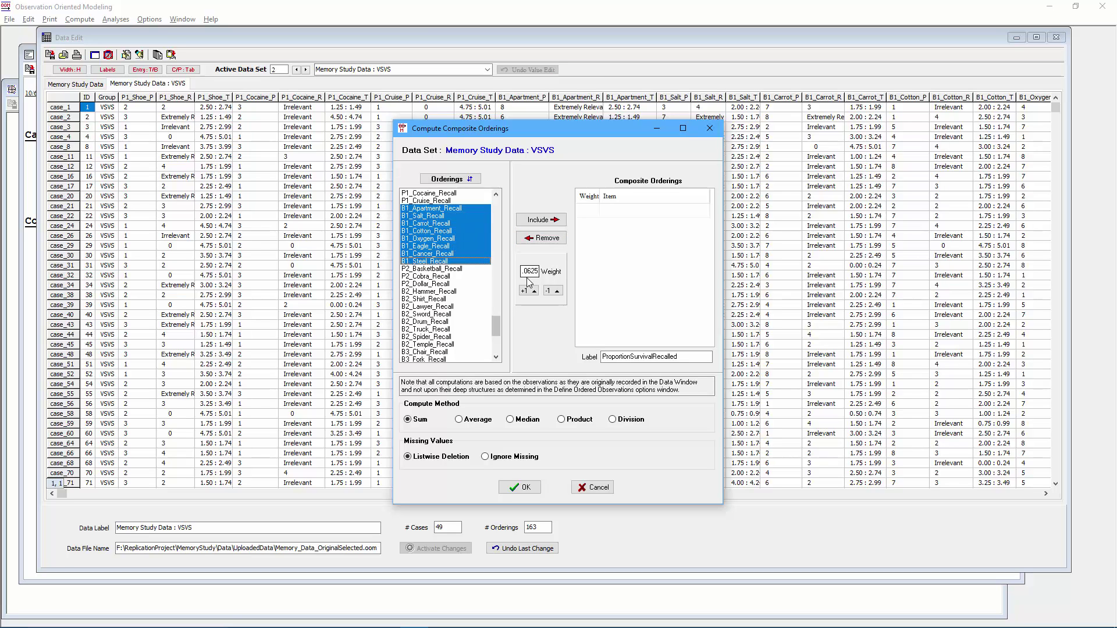
pyautogui.click(541, 219)
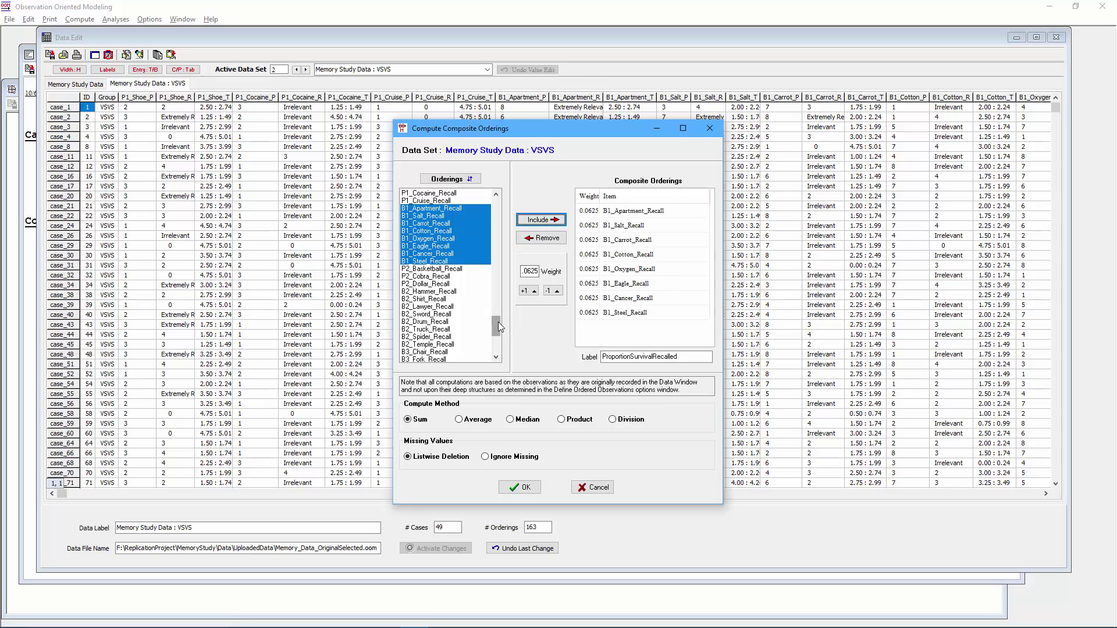
# Step: Add B3_Chair_Recall through B3_Hurricane_Recall to the composite ordering with weight 0.0625
pyautogui.moveTo(498, 322); pyautogui.dragTo(497, 335)
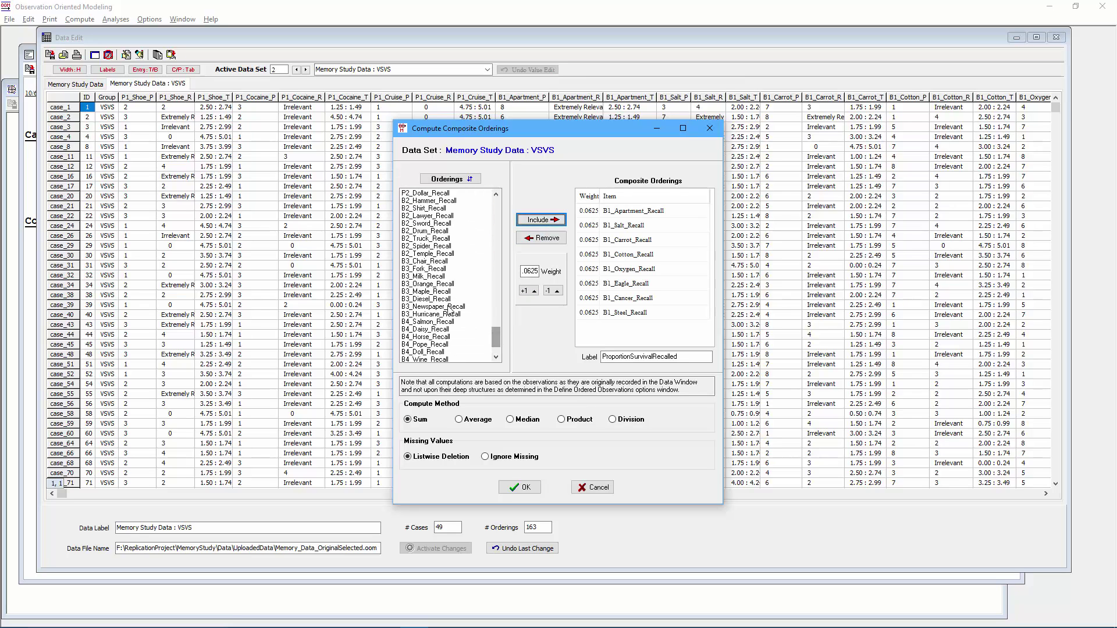
pyautogui.click(423, 262)
pyautogui.hotkey('shift', 'Down')
pyautogui.hotkey('shift', 'Down')
pyautogui.hotkey('shift', 'Down')
pyautogui.hotkey('shift', 'Down')
pyautogui.hotkey('shift', 'Down')
pyautogui.hotkey('shift', 'Down')
pyautogui.hotkey('shift', 'Down')
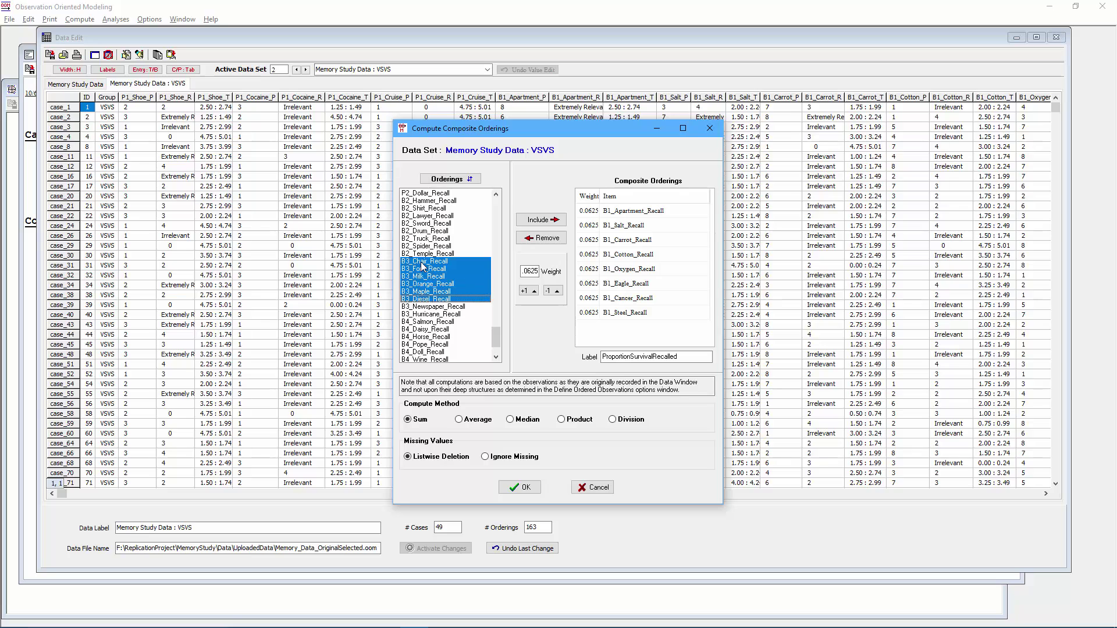
pyautogui.click(535, 220)
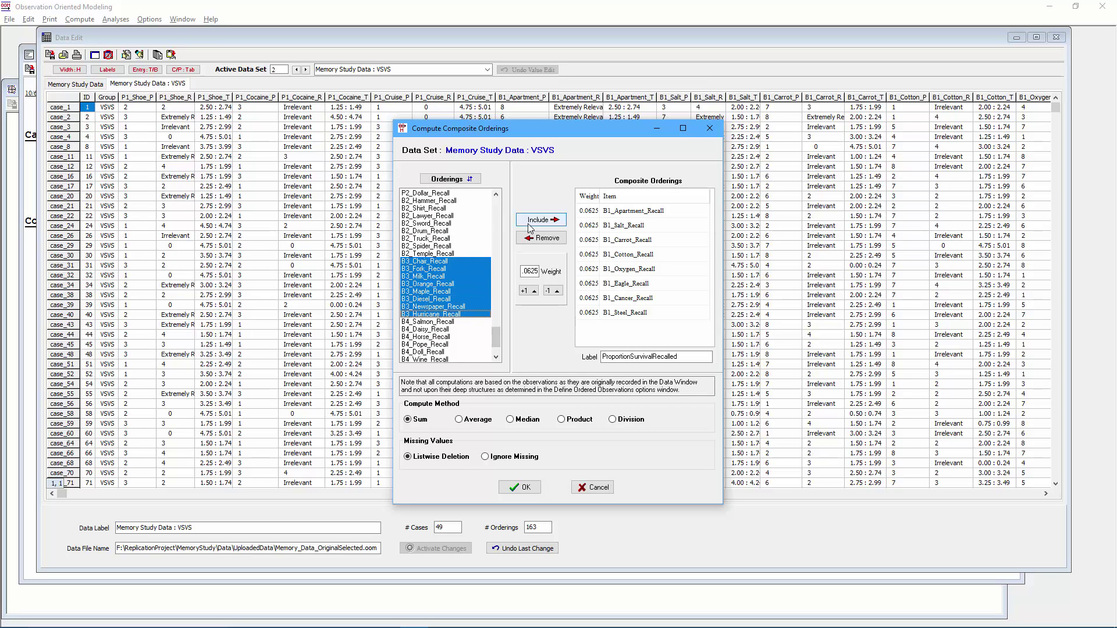
# Step: Label the composite ordering ProportionVacationRecalled and compute it as a sum with listwise deletion
pyautogui.click(645, 356)
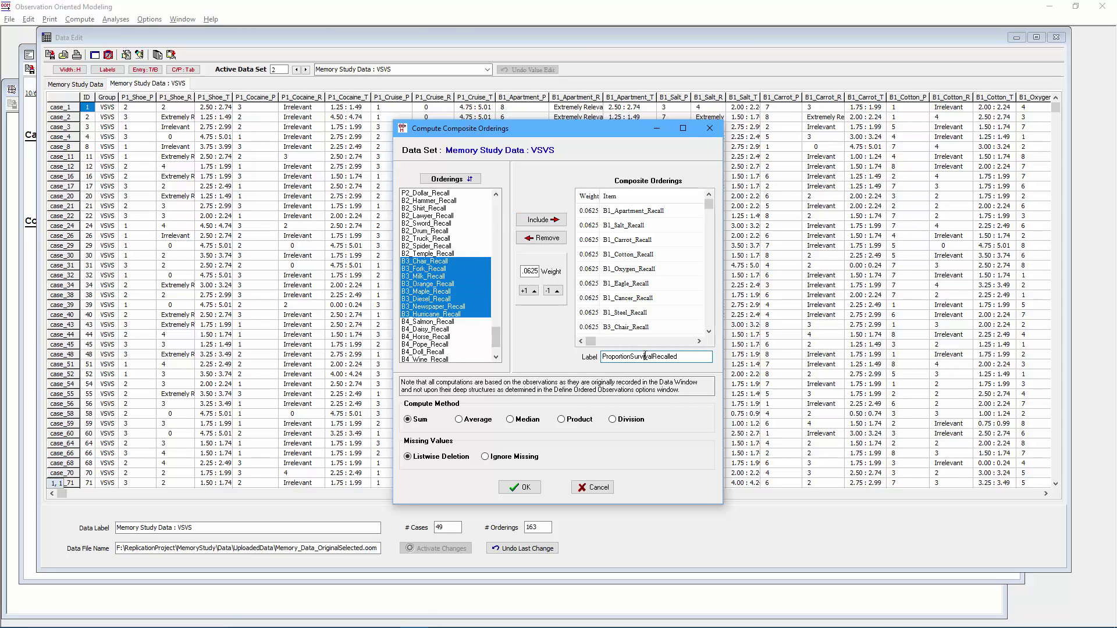
pyautogui.press('BackSpace')
pyautogui.press('BackSpace')
pyautogui.press('BackSpace')
pyautogui.press('BackSpace')
pyautogui.press('BackSpace')
pyautogui.press('BackSpace')
pyautogui.press('BackSpace')
pyautogui.press('BackSpace')
pyautogui.write('Vacation')
pyautogui.click(522, 487)
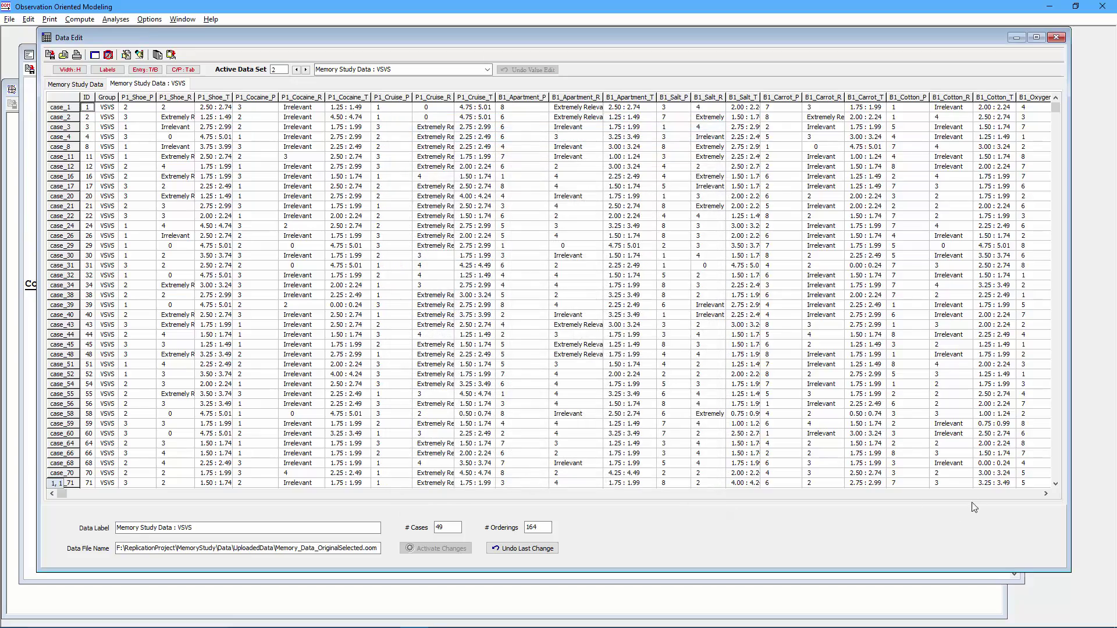
# Step: Check the new proportion orderings in the data, and open the ordering definitions with the label column widened to fit the names
pyautogui.click(986, 493)
pyautogui.click(986, 493)
pyautogui.click(986, 494)
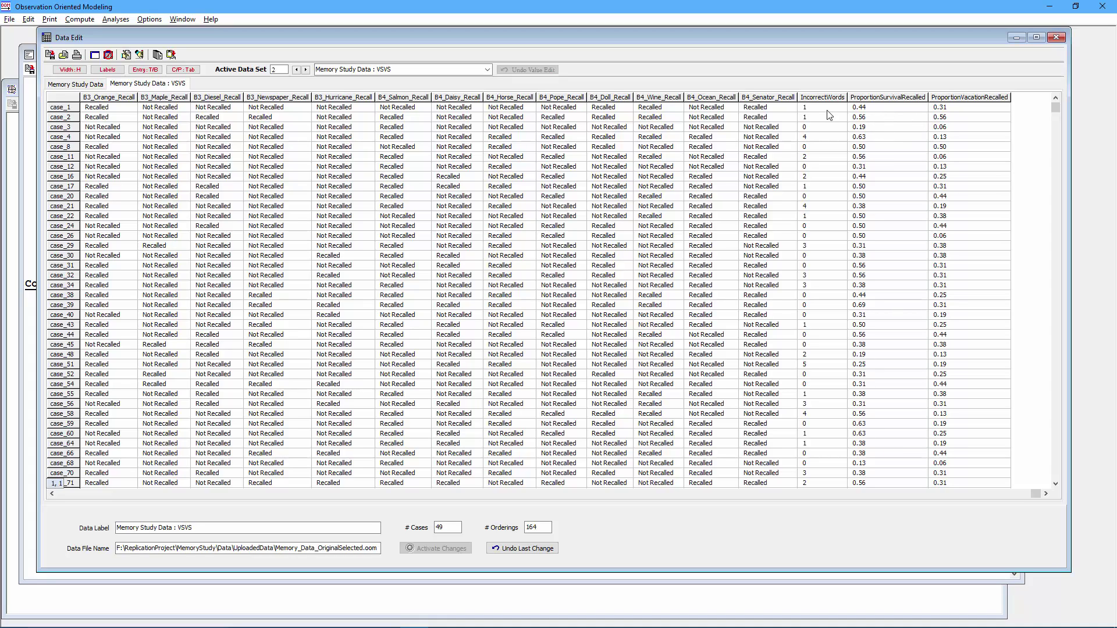
pyautogui.click(126, 54)
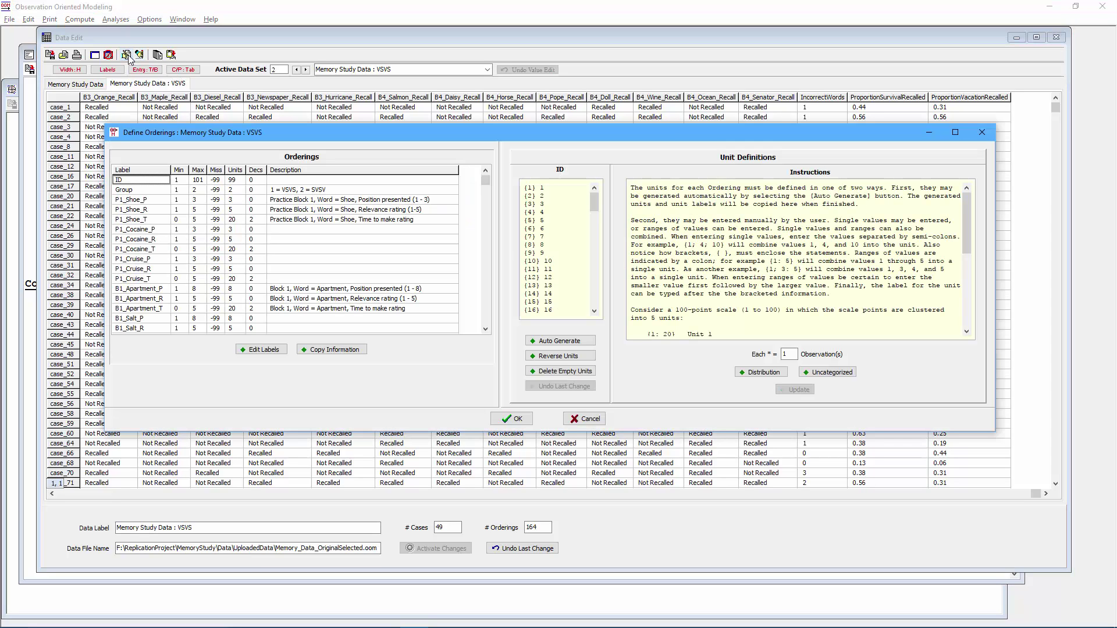
pyautogui.moveTo(485, 185); pyautogui.dragTo(488, 333)
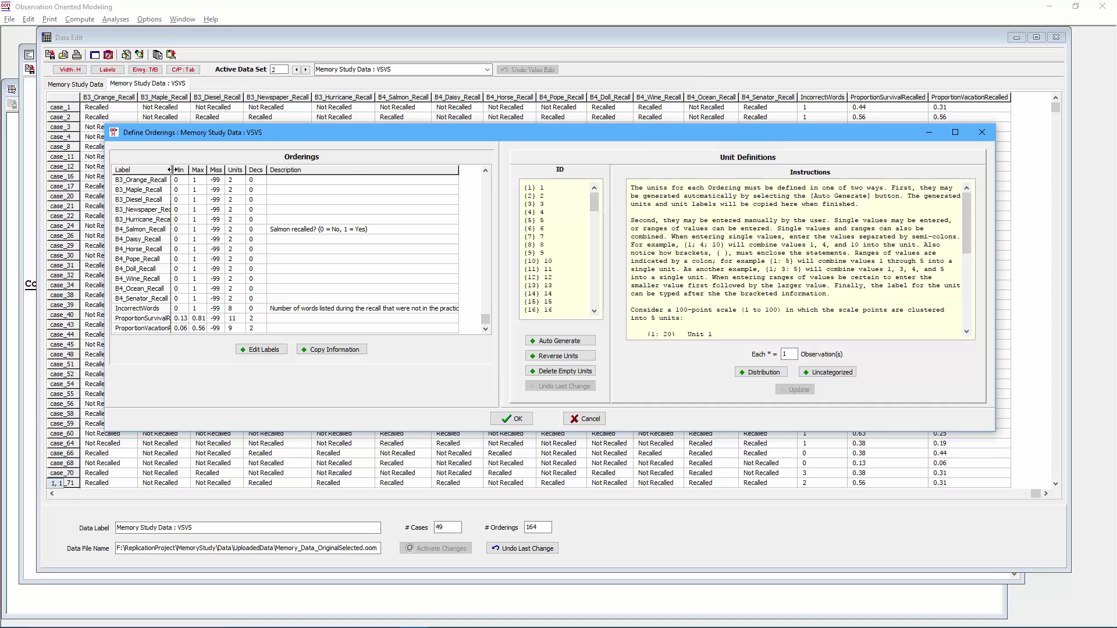
pyautogui.doubleClick(224, 179)
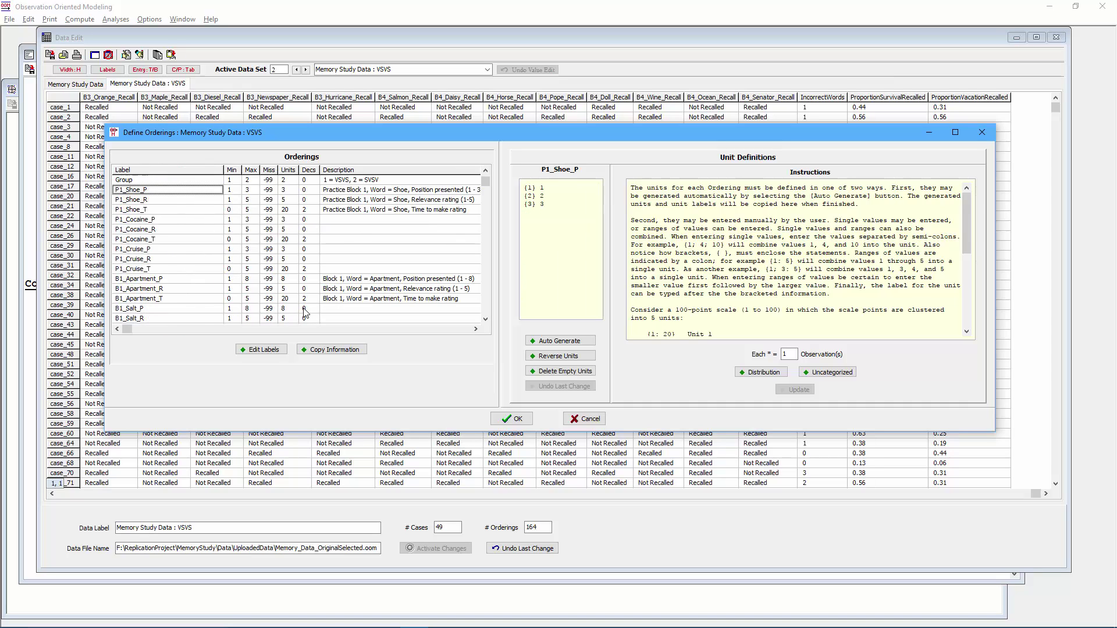
# Step: Set the minimum to 0 and the maximum to 1 for both ProportionSurvivalRecalled and ProportionVacationRecalled
pyautogui.click(486, 309)
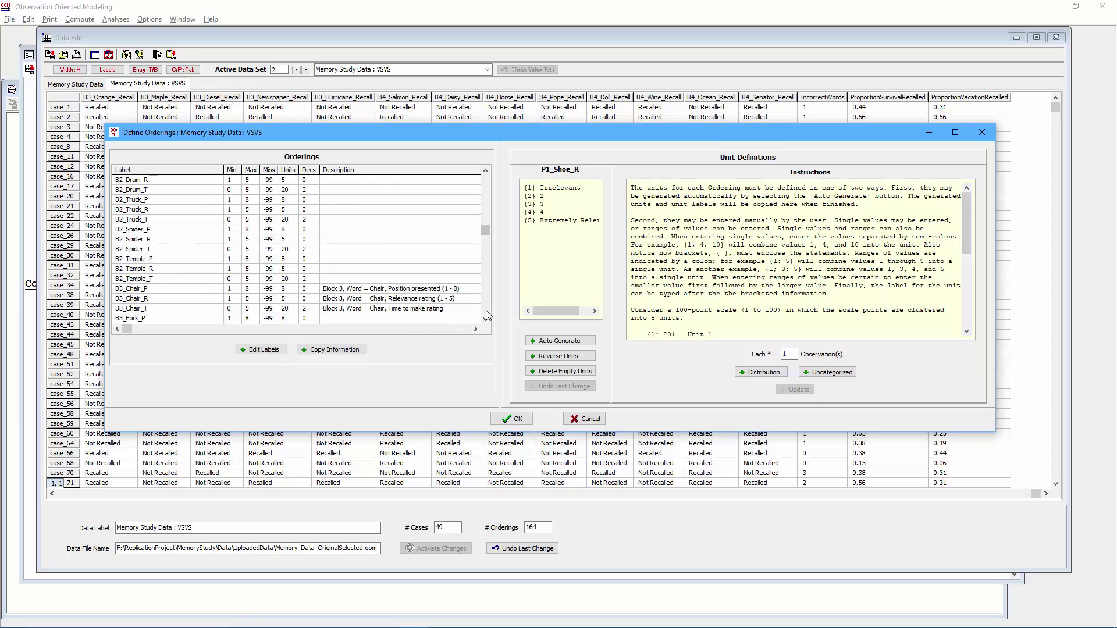
pyautogui.click(235, 310)
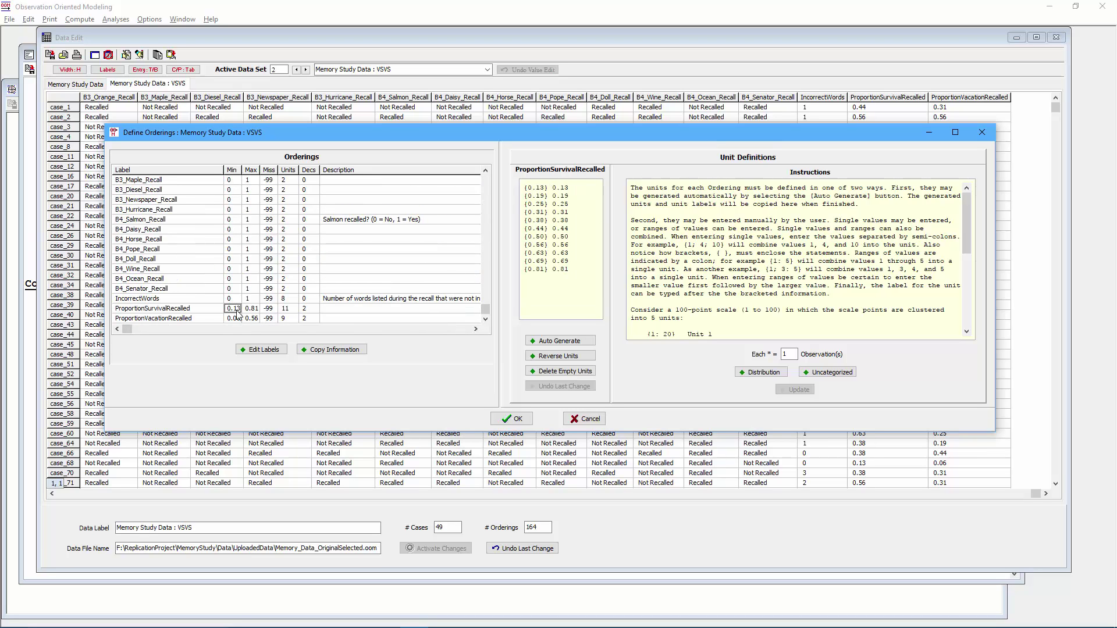
pyautogui.write('0')
pyautogui.click(238, 317)
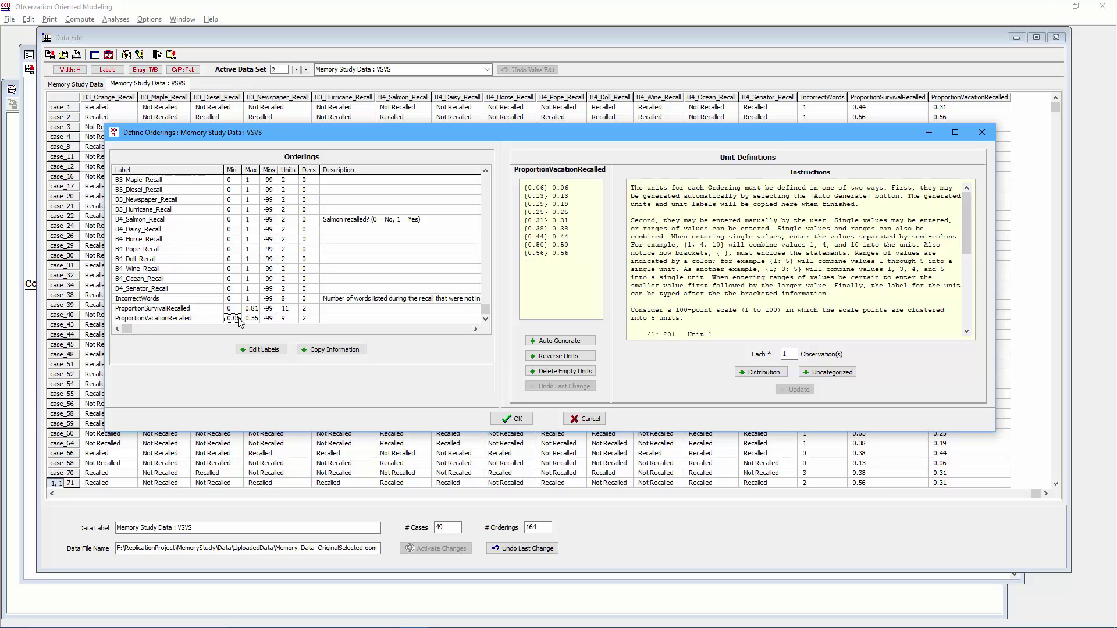
pyautogui.write('0')
pyautogui.click(251, 308)
pyautogui.write('1')
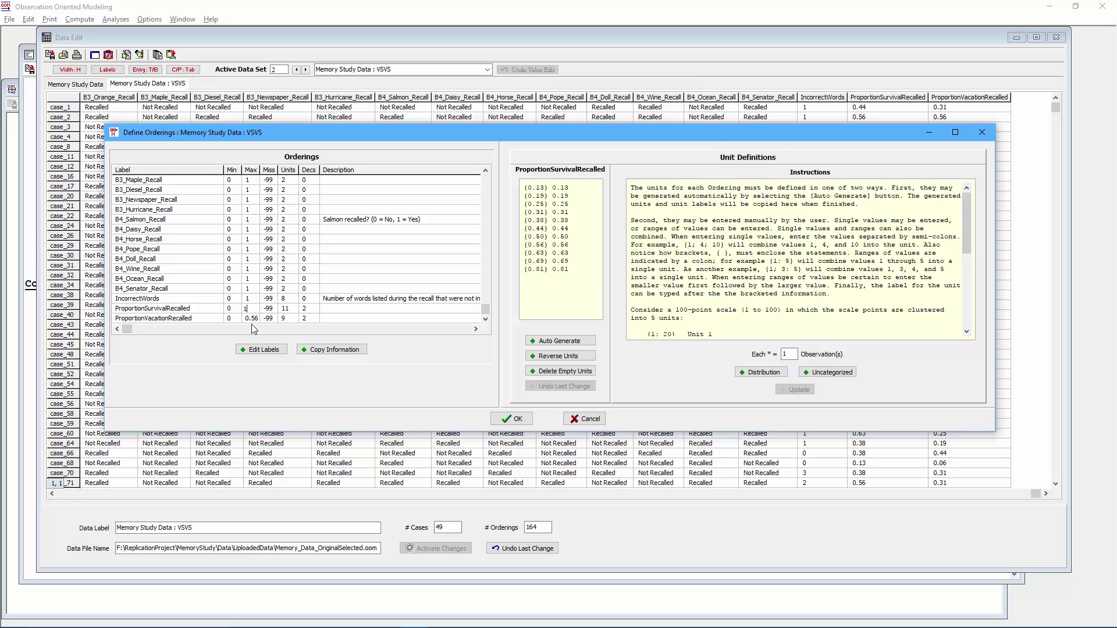
pyautogui.click(253, 318)
pyautogui.write('1')
# Step: Auto-generate units for ProportionSurvivalRecalled by dividing the scale into 10 units with an empty label prefix, and display their distribution
pyautogui.click(255, 311)
pyautogui.click(535, 340)
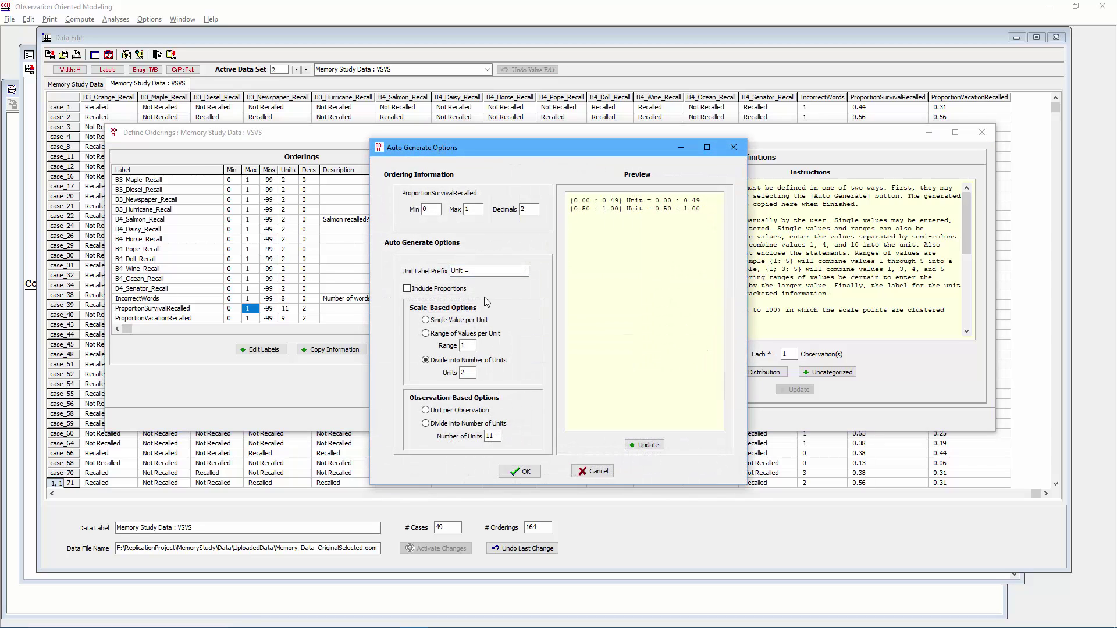
pyautogui.click(462, 373)
pyautogui.write('10')
pyautogui.click(626, 444)
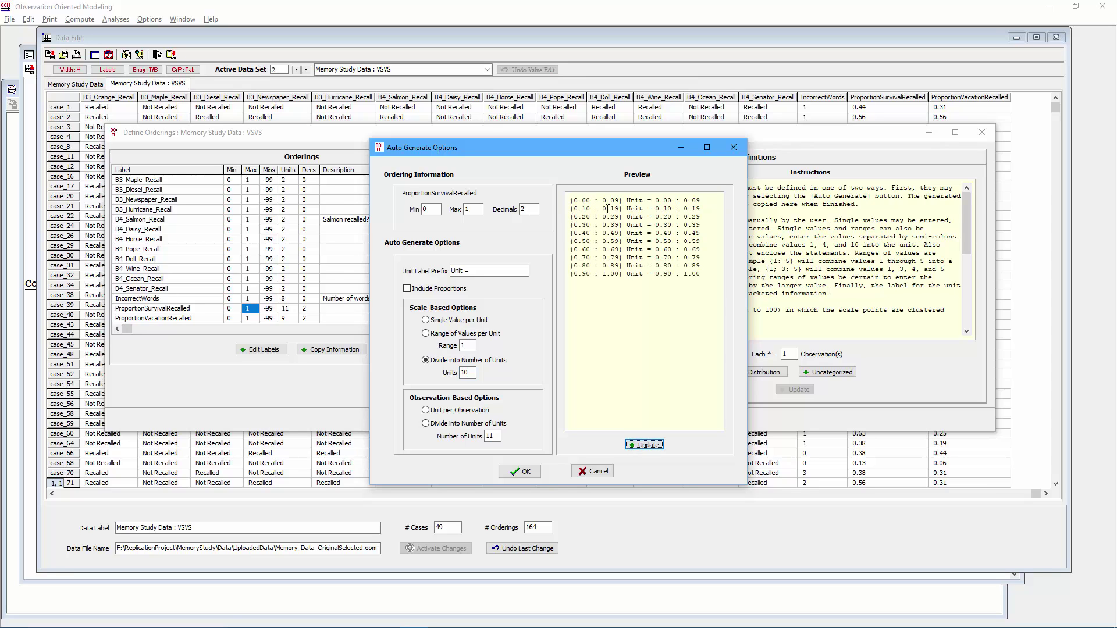
pyautogui.moveTo(508, 266); pyautogui.dragTo(424, 275)
pyautogui.press('BackSpace')
pyautogui.click(640, 445)
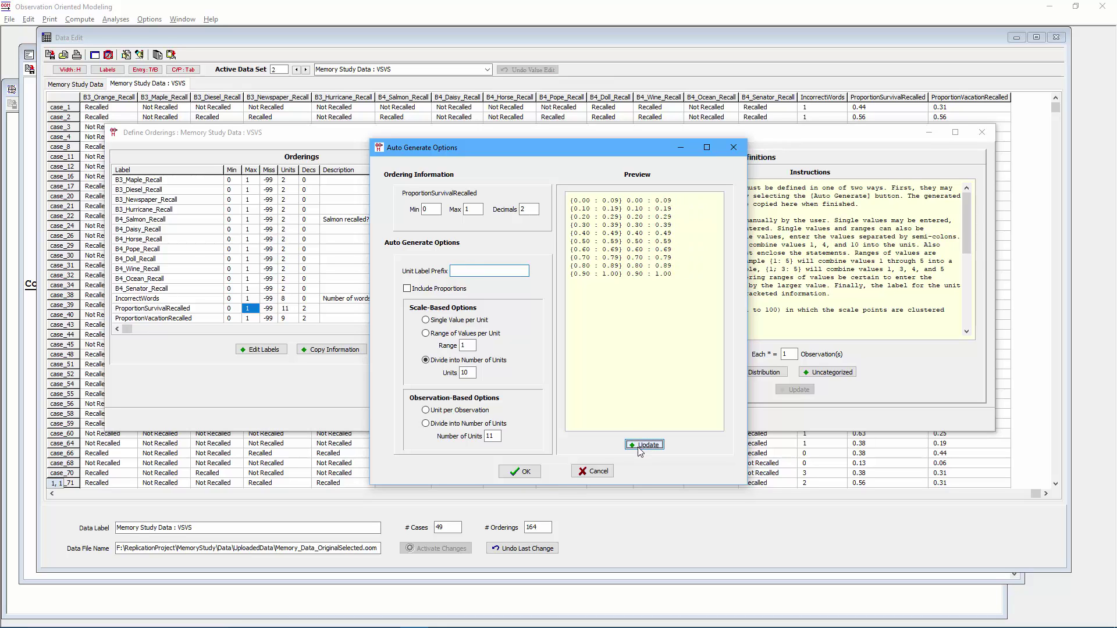
pyautogui.click(519, 472)
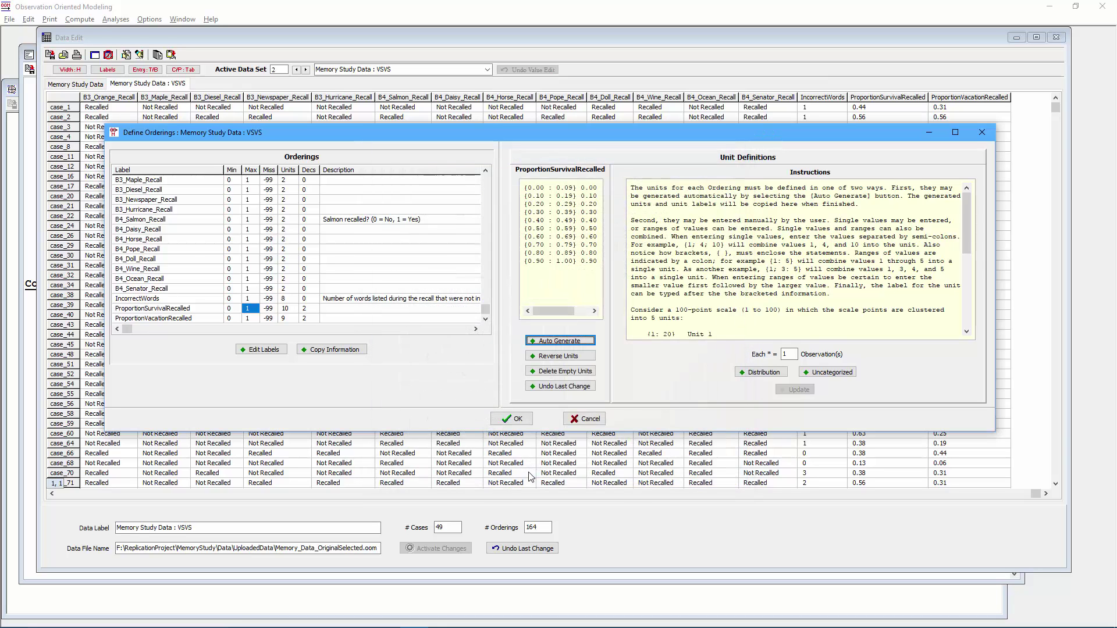
pyautogui.click(751, 374)
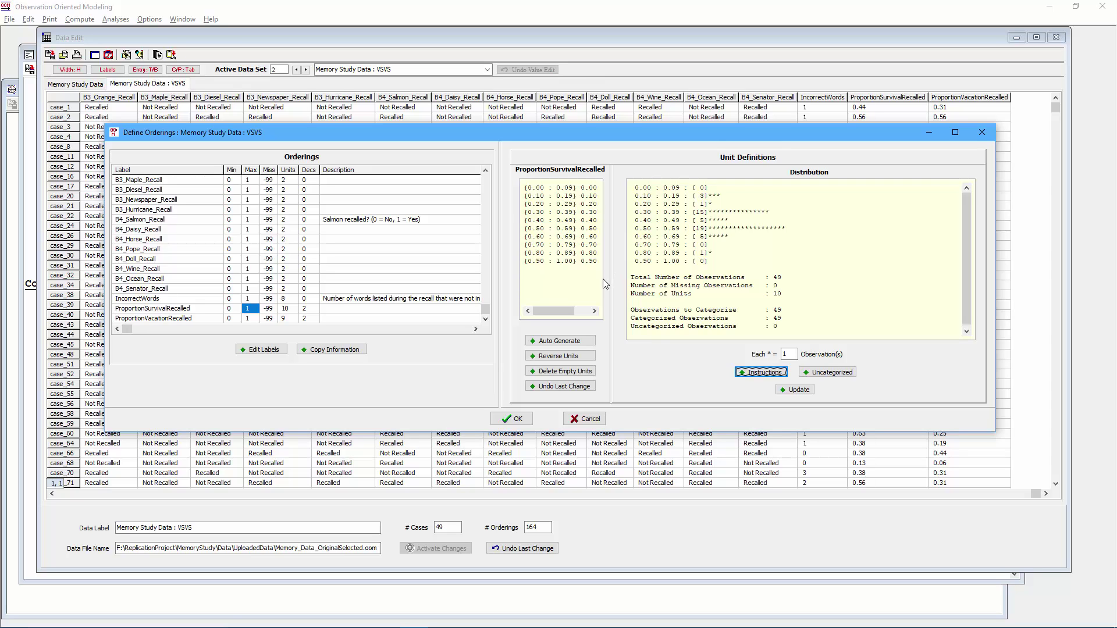
# Step: Replace the ProportionVacationRecalled unit definitions with a copy of those from ProportionSurvivalRecalled and update its distribution
pyautogui.moveTo(588, 269); pyautogui.dragTo(498, 163)
pyautogui.hotkey('ctrl', 'c')
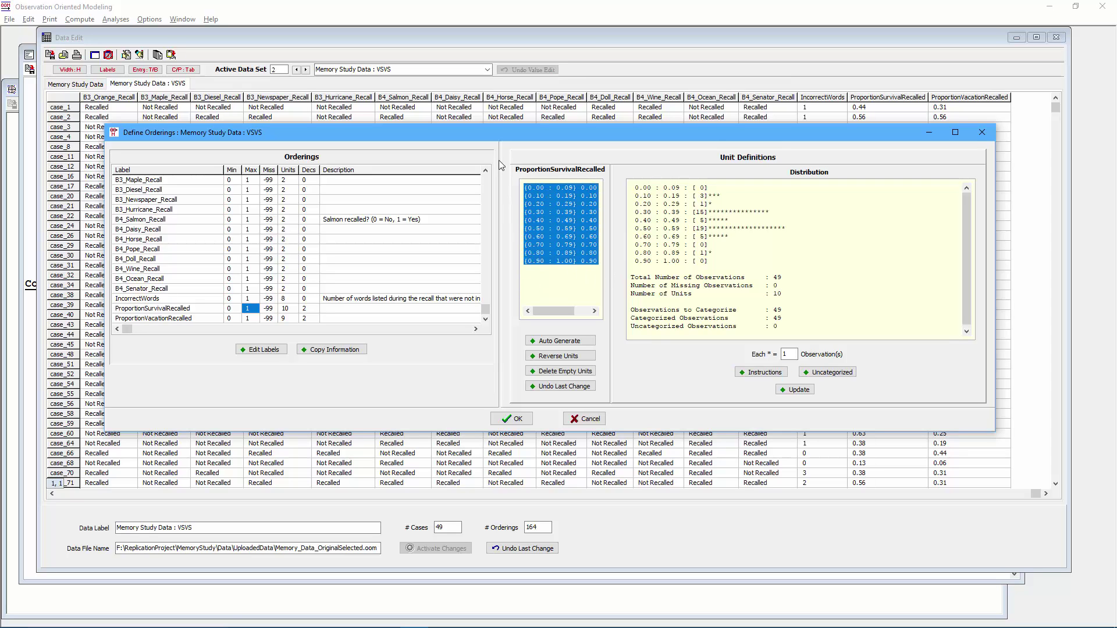
pyautogui.click(233, 318)
pyautogui.moveTo(591, 256); pyautogui.dragTo(523, 185)
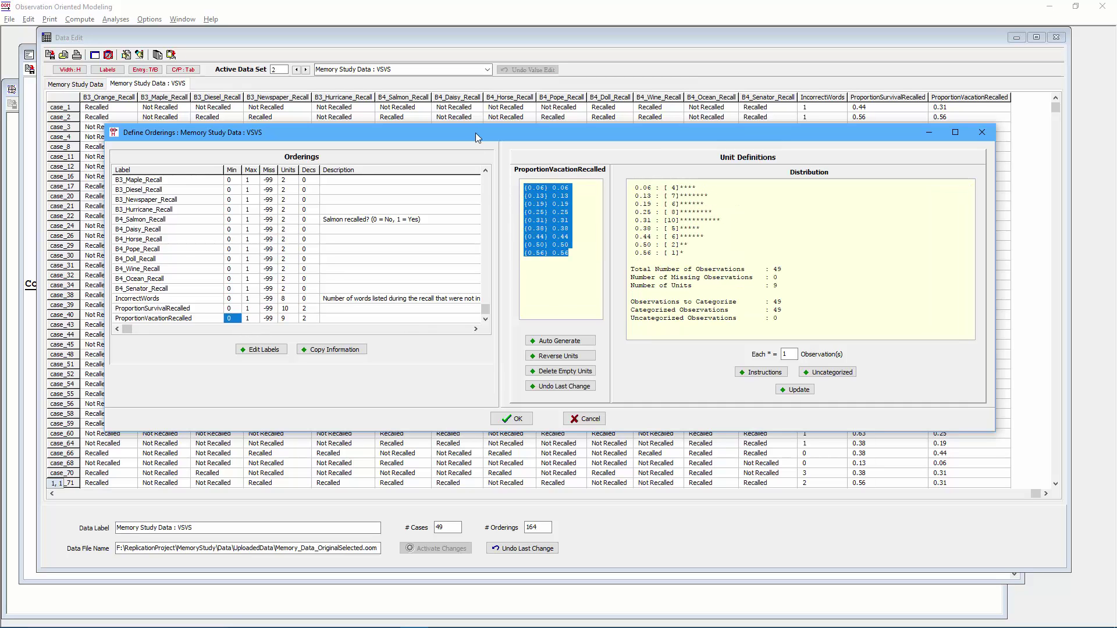
pyautogui.hotkey('ctrl', 'v')
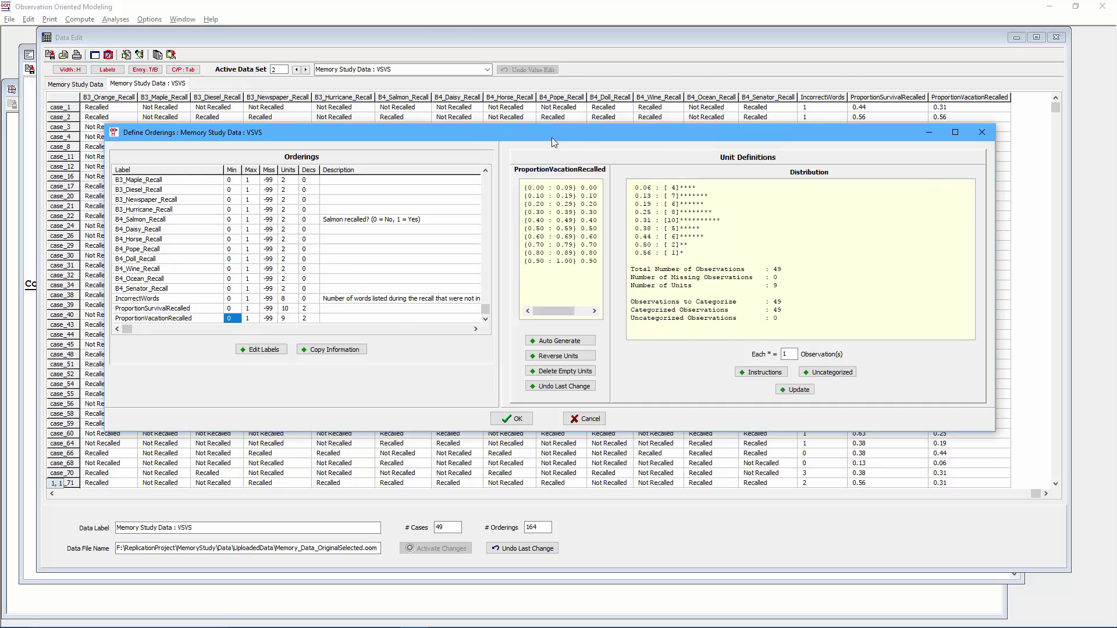
pyautogui.click(792, 389)
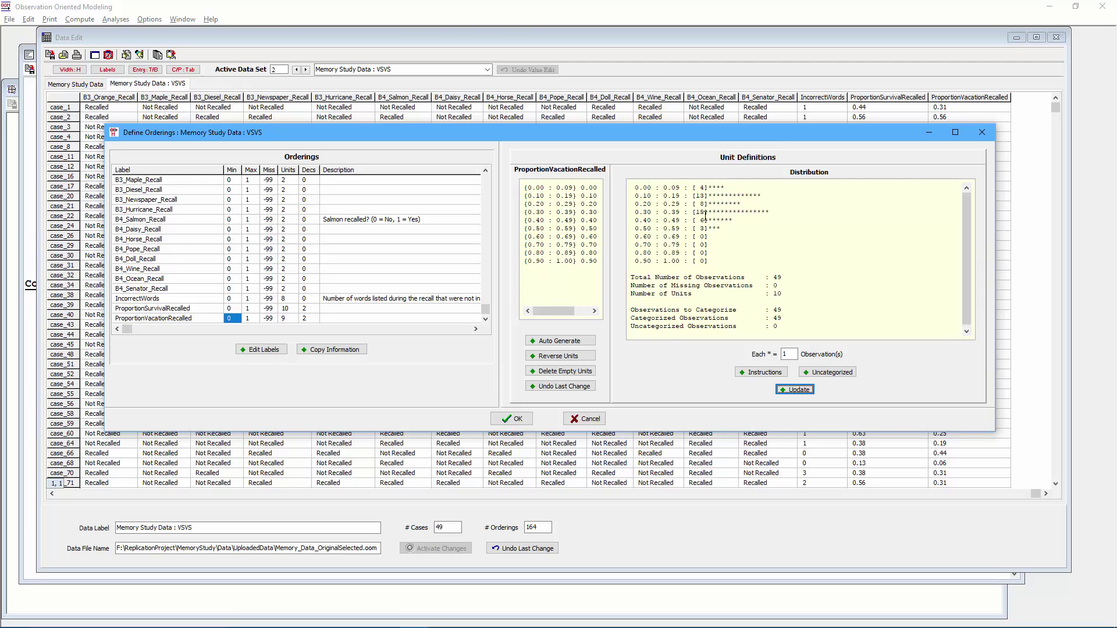
# Step: Apply the ordering definitions and switch the data grid from unit labels to values
pyautogui.click(212, 309)
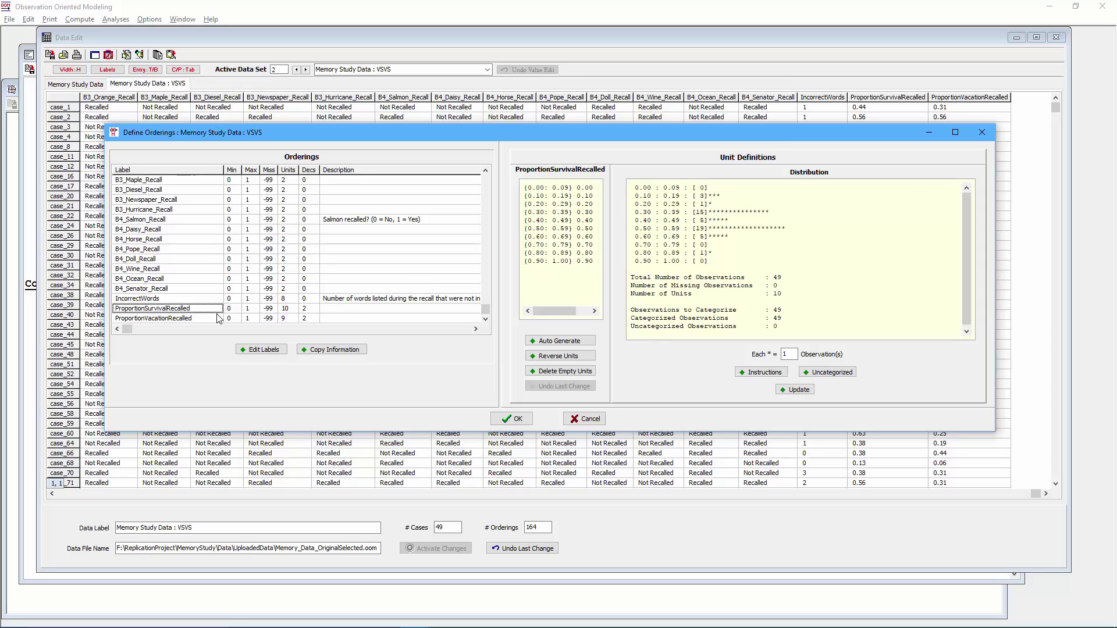
pyautogui.click(515, 419)
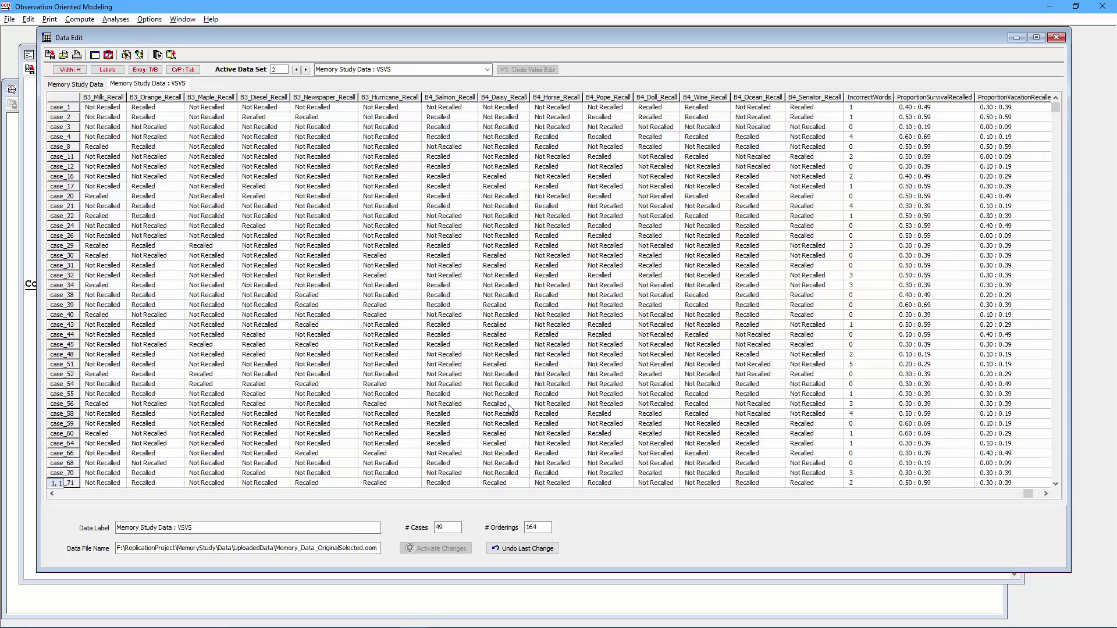
pyautogui.click(108, 70)
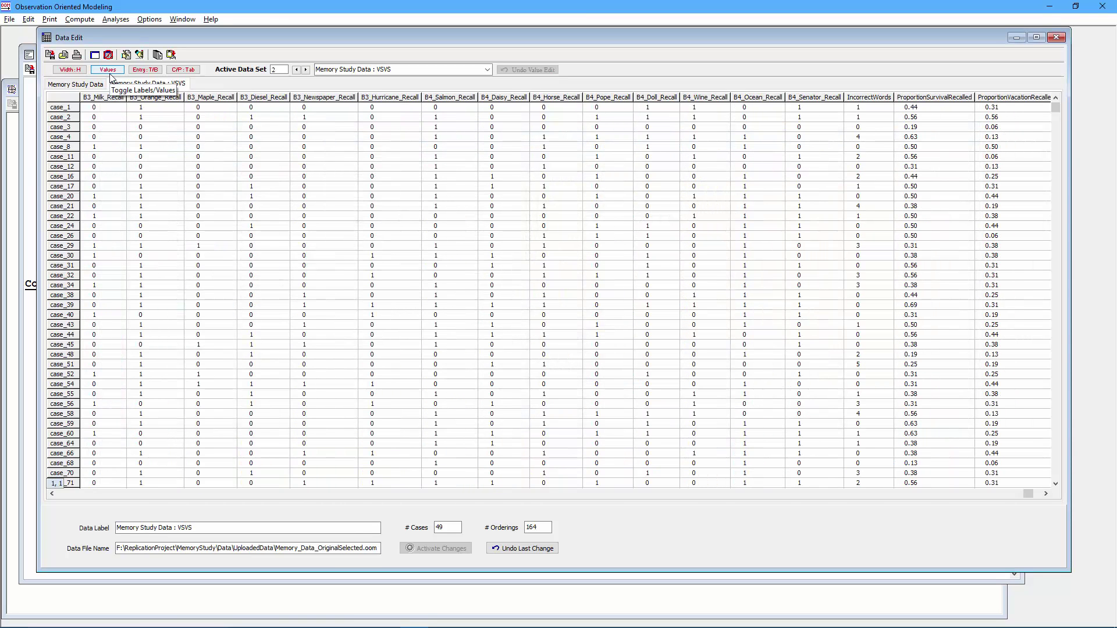
# Step: Start a concatenated-orderings ordinal analysis of the VSVS data and add ProportionSurvivalRecalled and ProportionVacationRecalled to it
pyautogui.click(114, 20)
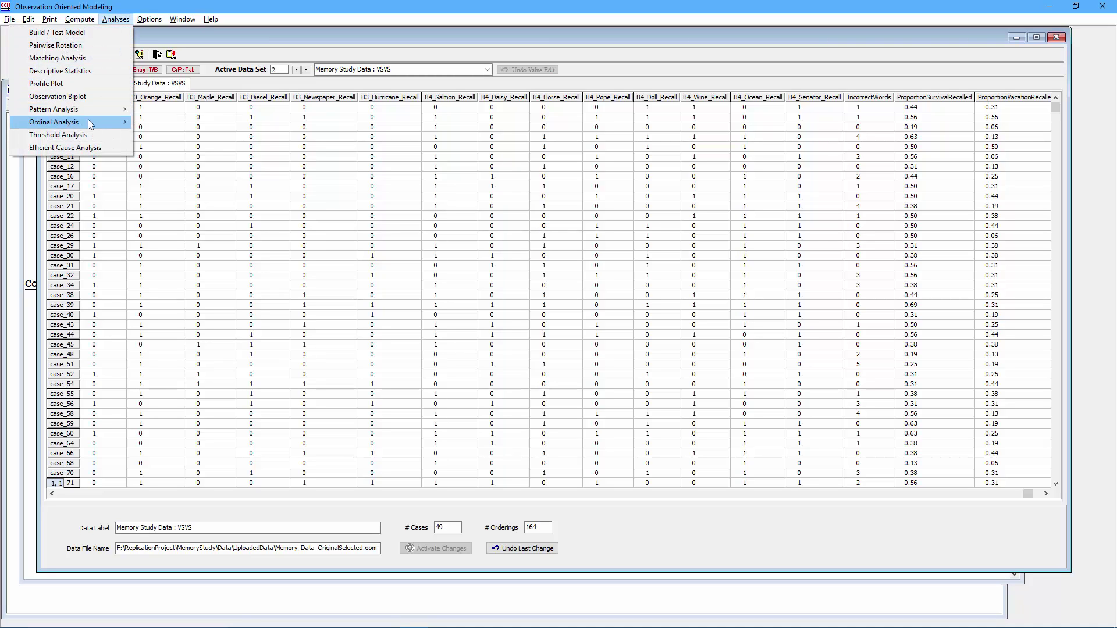
pyautogui.moveTo(121, 125)
pyautogui.click(185, 122)
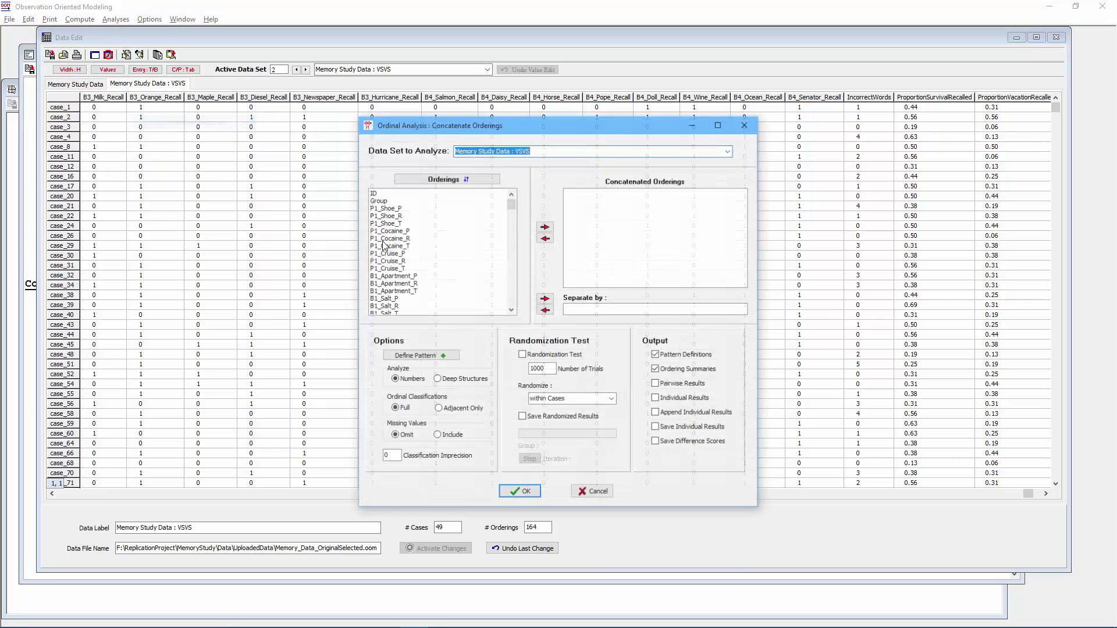
pyautogui.moveTo(512, 201); pyautogui.dragTo(512, 300)
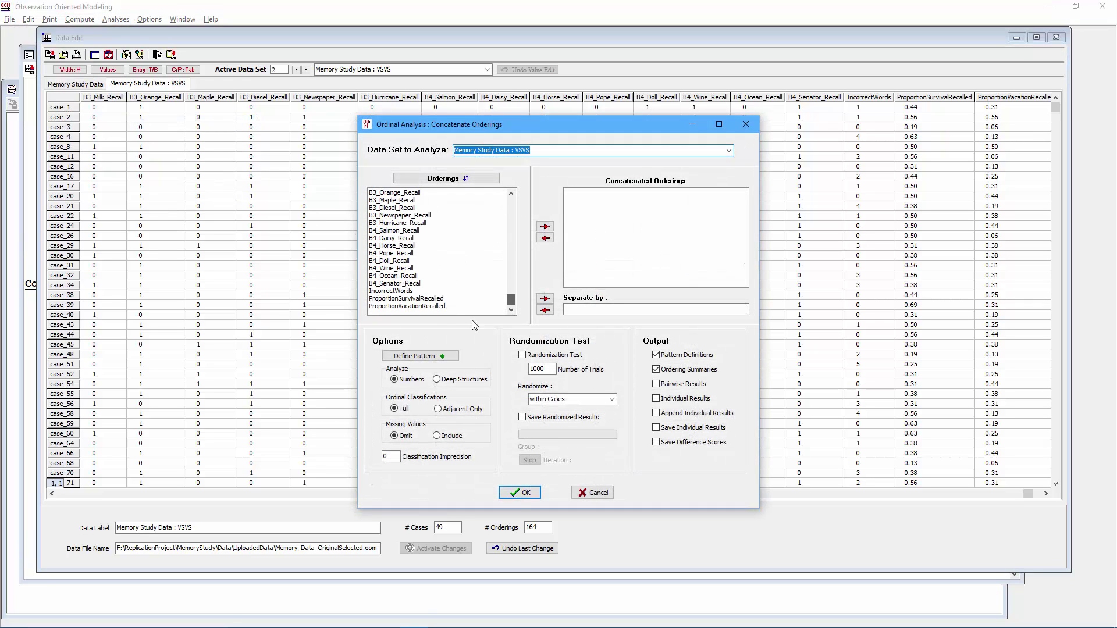
pyautogui.click(441, 298)
pyautogui.click(544, 227)
pyautogui.click(440, 298)
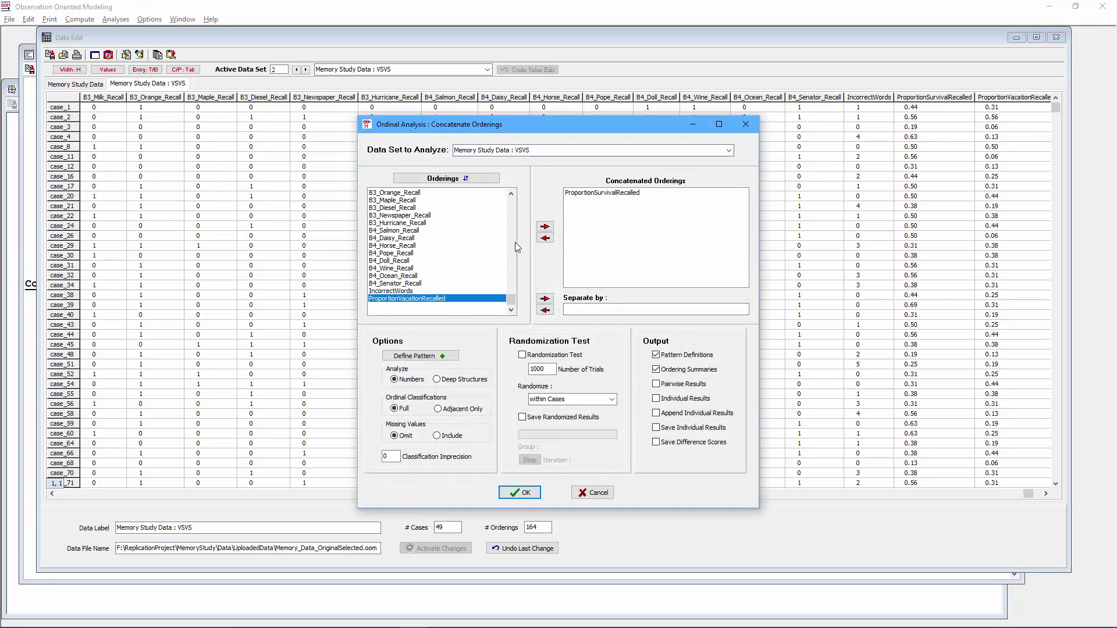
pyautogui.click(545, 226)
# Step: Define a silver-filled ordinal pattern with ProportionSurvivalRecalled highest and ProportionVacationRecalled lowest, using image font size 15
pyautogui.click(446, 357)
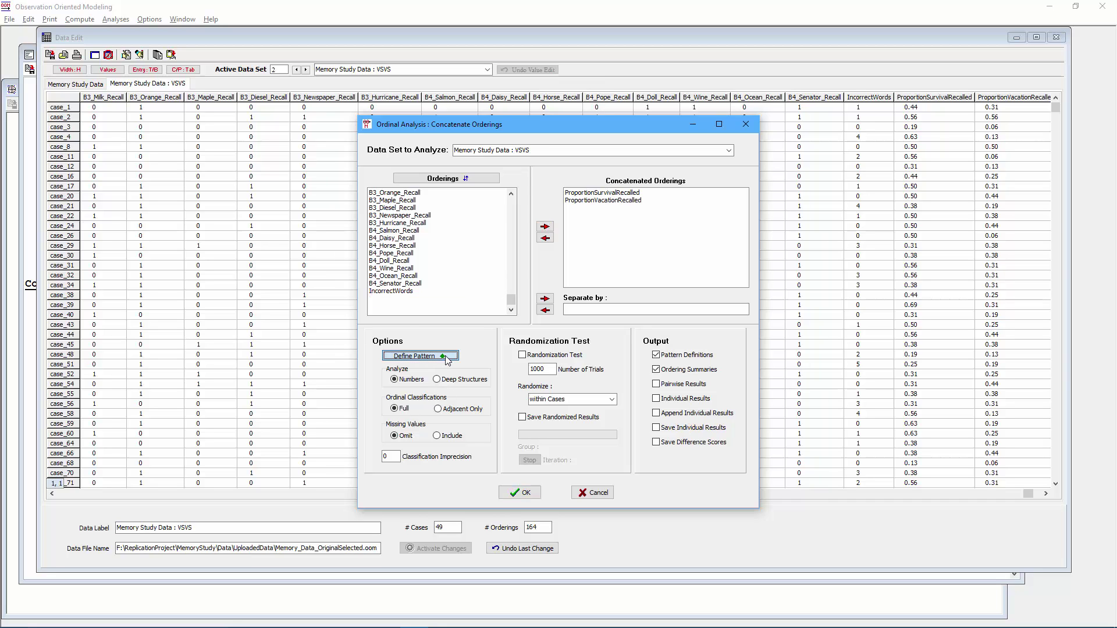
pyautogui.click(420, 188)
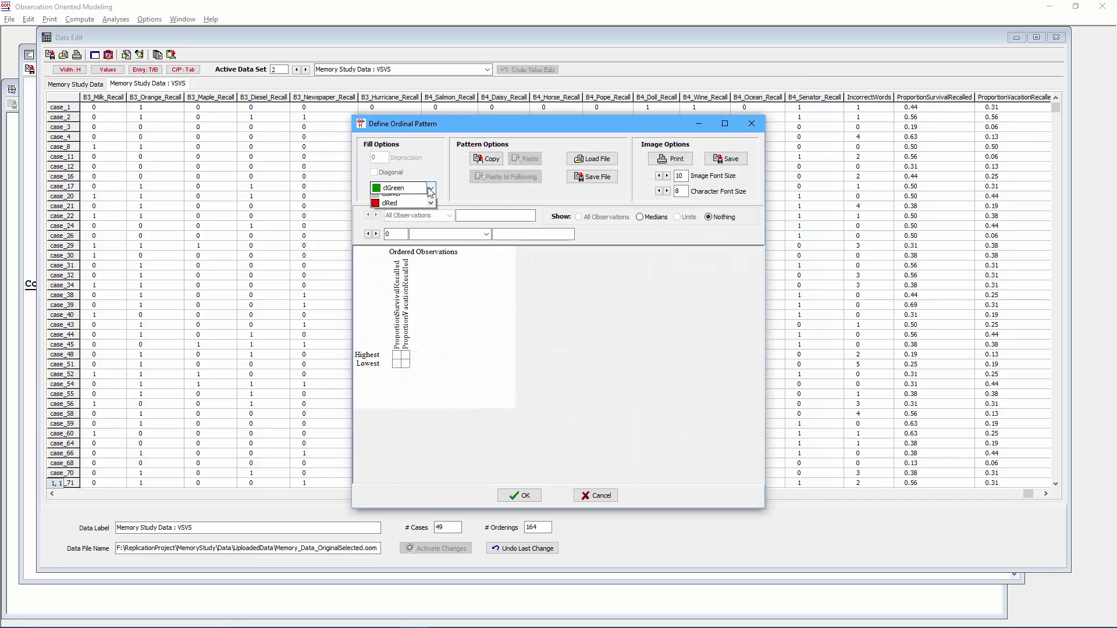
pyautogui.click(426, 245)
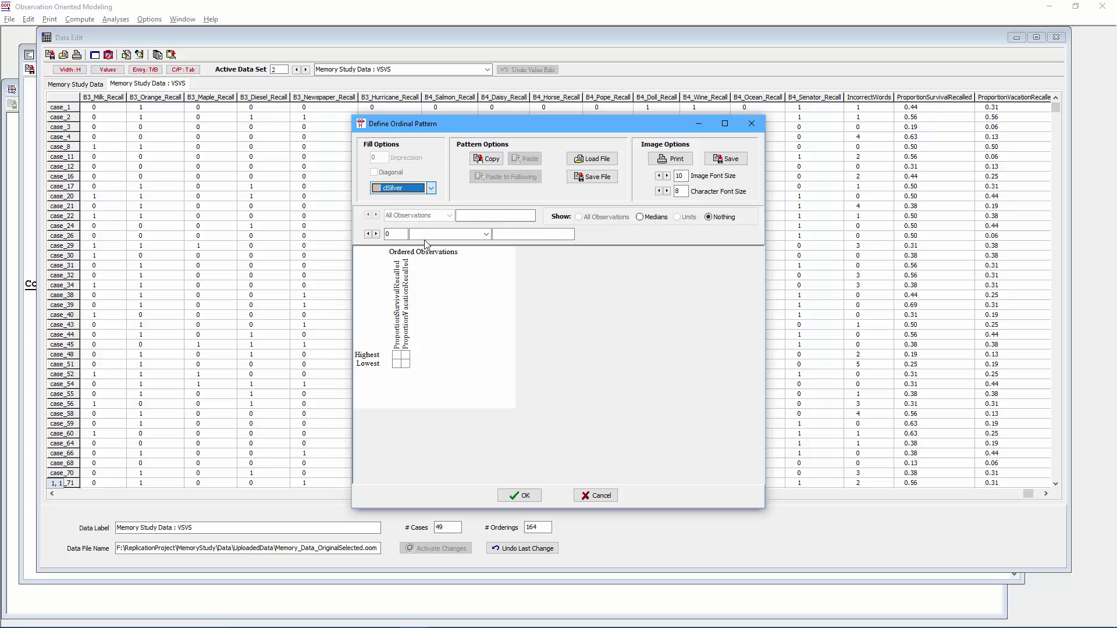
pyautogui.click(667, 176)
pyautogui.click(668, 176)
pyautogui.click(667, 176)
pyautogui.click(668, 176)
pyautogui.click(668, 175)
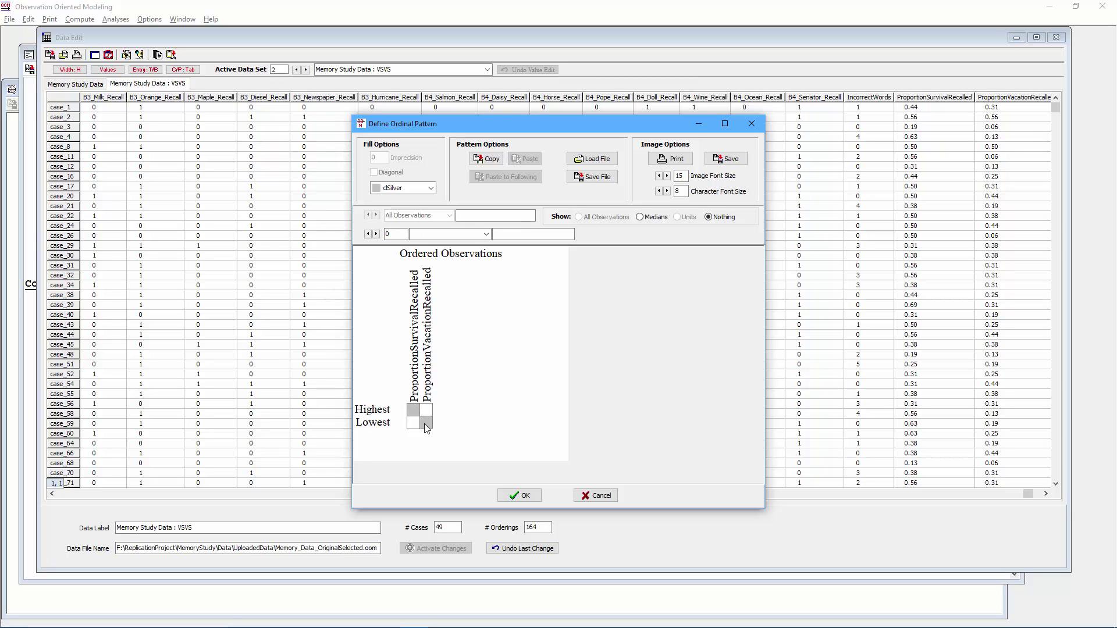
# Step: Step forward through individual cases to compare their observations with the defined ordinal pattern
pyautogui.click(376, 234)
pyautogui.click(376, 234)
pyautogui.click(377, 233)
# Step: Accept the ordinal pattern and run the analysis on the numbers with a randomization test of 1000 trials within cases
pyautogui.click(513, 495)
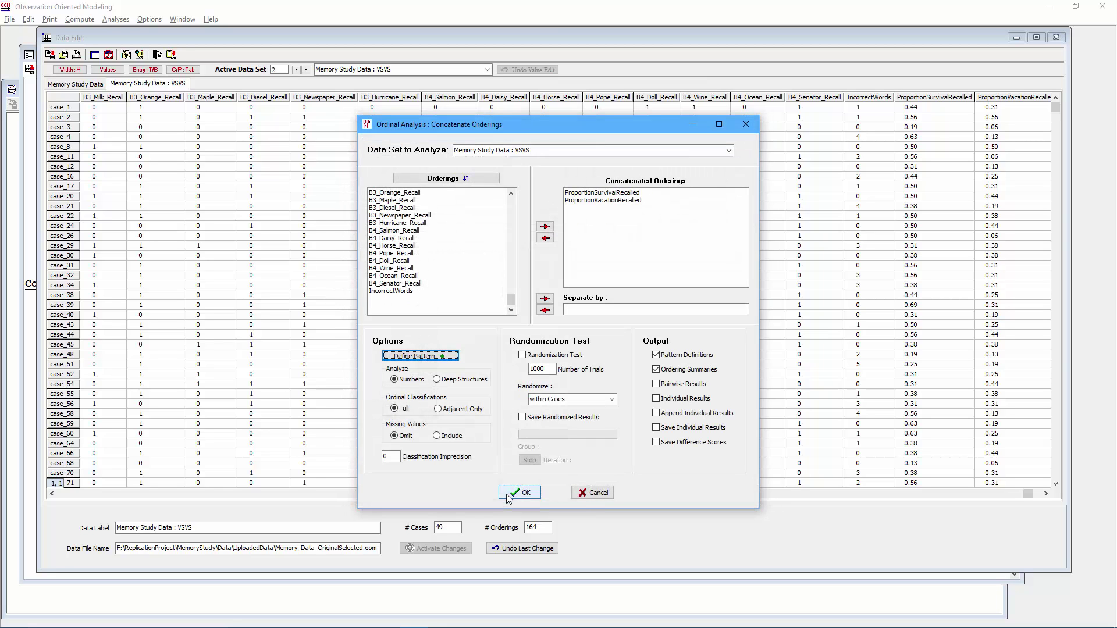
pyautogui.click(522, 356)
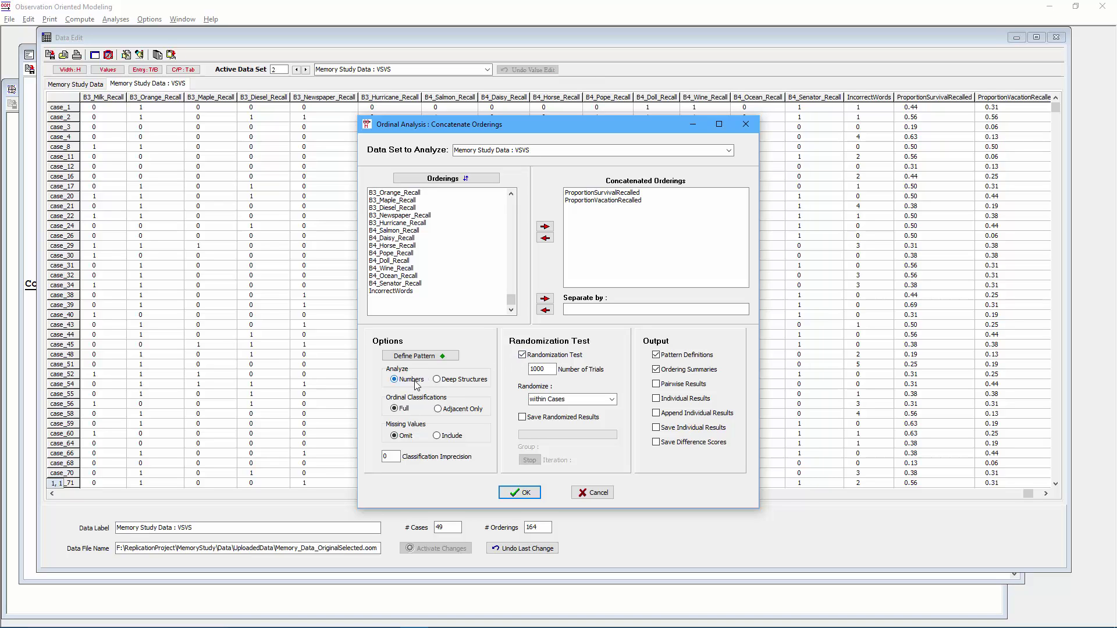
pyautogui.click(512, 494)
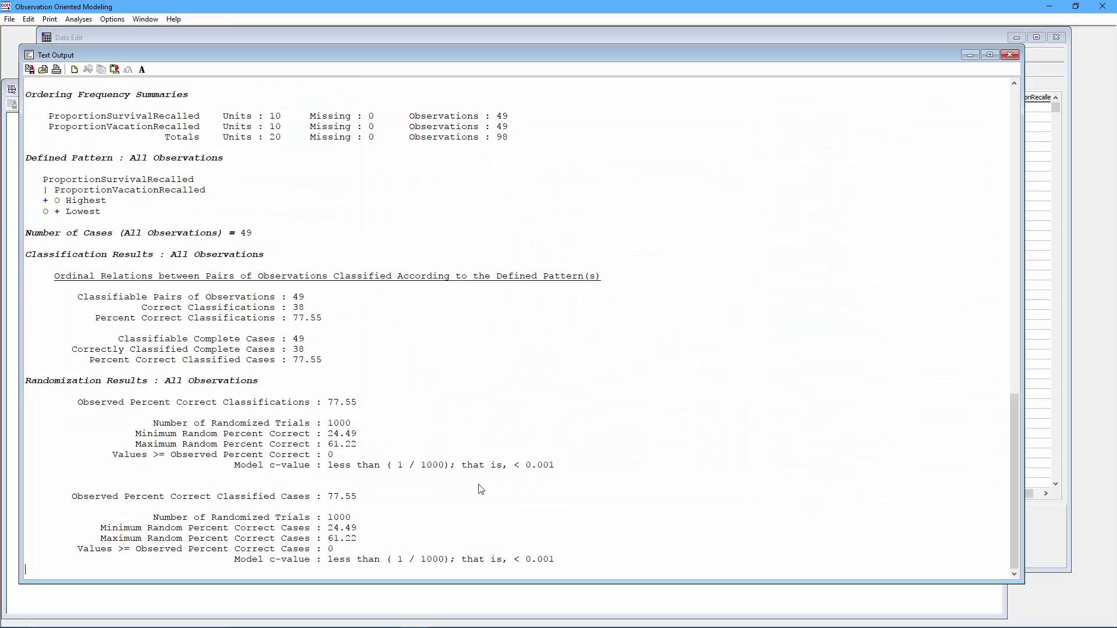
# Step: Examine the percent correct classifications and the model c-value of the randomization results in the text output
pyautogui.moveTo(325, 317); pyautogui.dragTo(293, 318)
pyautogui.moveTo(311, 314); pyautogui.dragTo(294, 299)
pyautogui.moveTo(323, 320); pyautogui.dragTo(284, 324)
pyautogui.moveTo(159, 382); pyautogui.dragTo(25, 381)
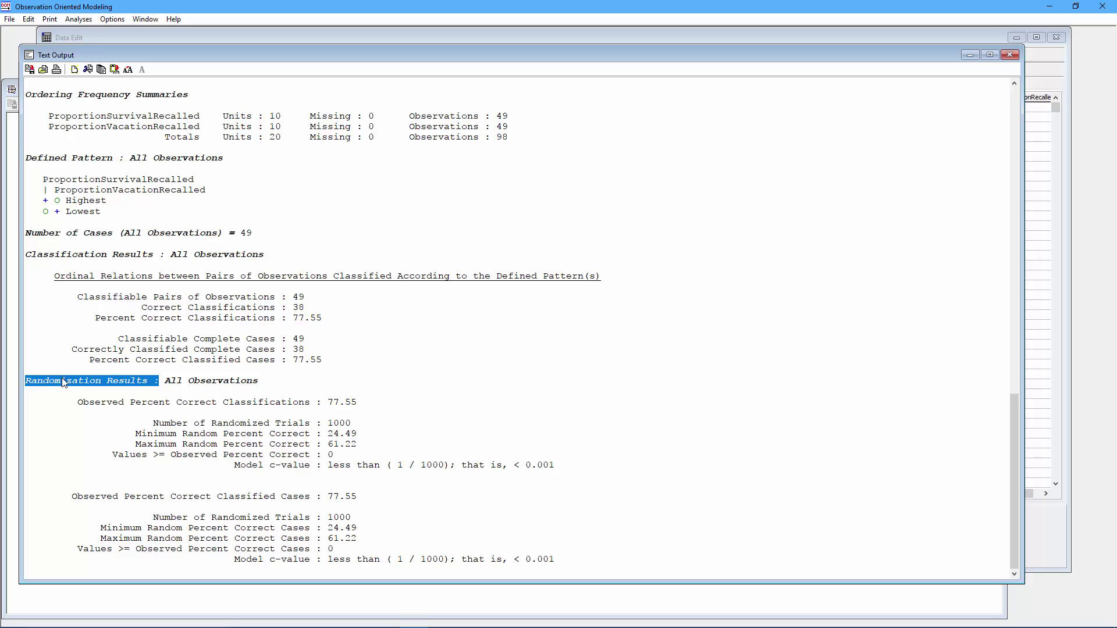
pyautogui.moveTo(227, 463); pyautogui.dragTo(312, 469)
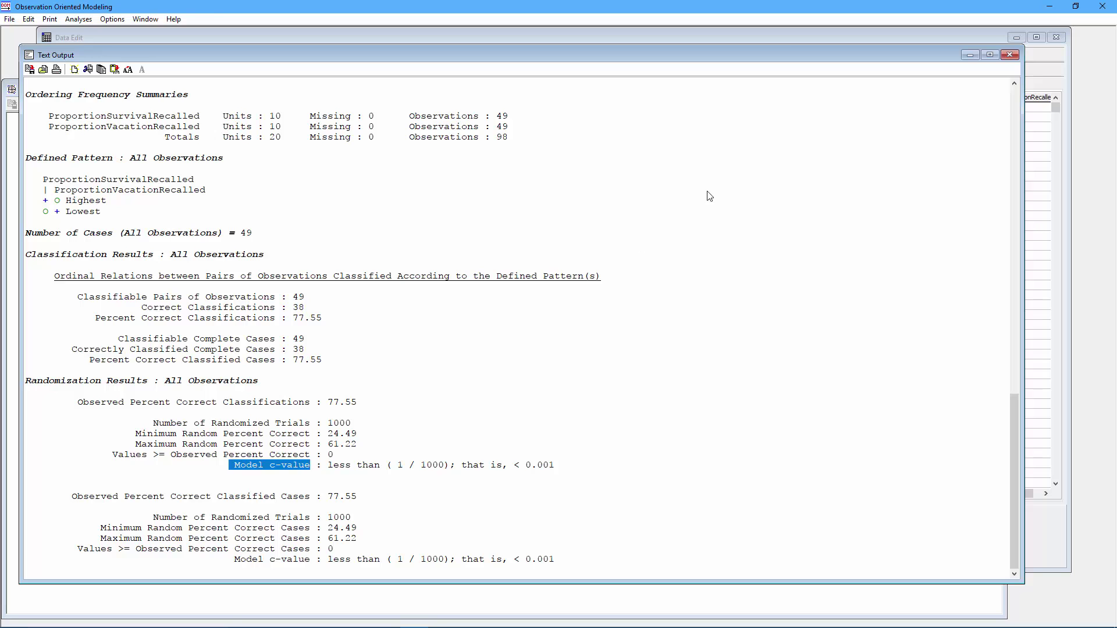
# Step: Review the VSVS proportion columns and compare the observed percent correct with the random percentages and c-value in the randomization results
pyautogui.click(790, 37)
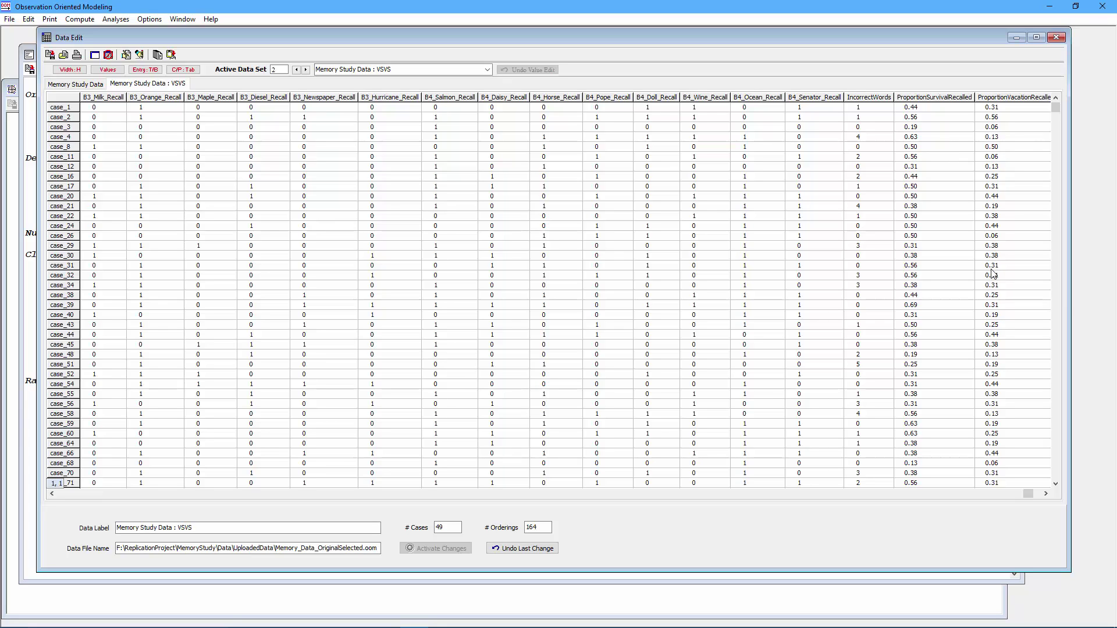
pyautogui.click(28, 189)
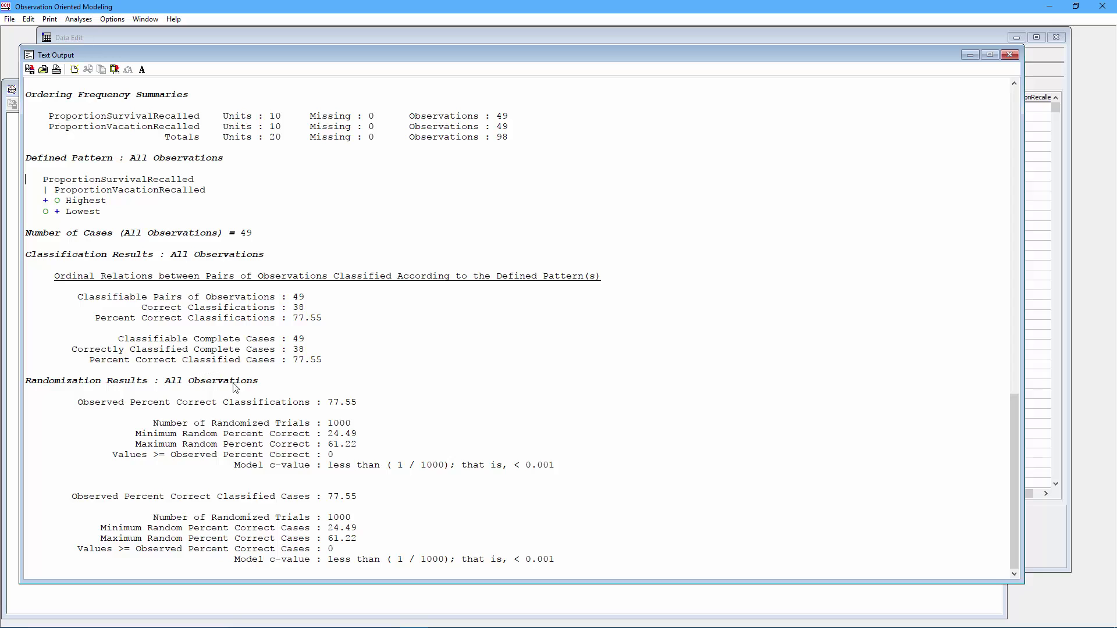
pyautogui.moveTo(352, 421); pyautogui.dragTo(330, 408)
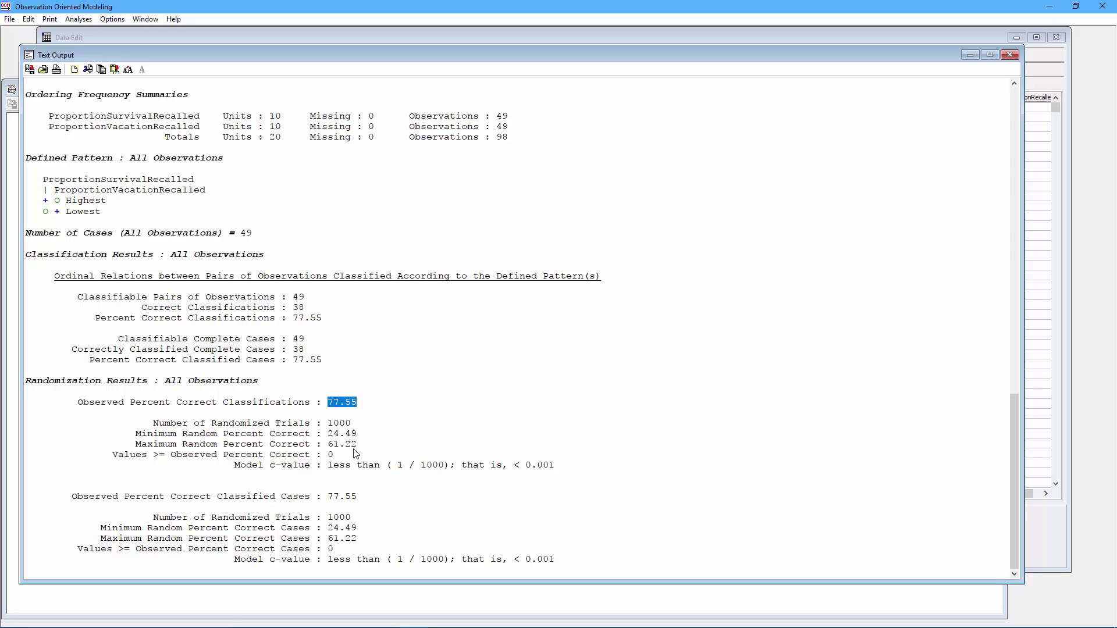
pyautogui.moveTo(349, 457); pyautogui.dragTo(335, 460)
pyautogui.moveTo(357, 445); pyautogui.dragTo(328, 445)
pyautogui.moveTo(357, 403); pyautogui.dragTo(329, 406)
# Step: Select the cases whose Group is SVSV from the original Memory Study Data into a new data set
pyautogui.click(139, 38)
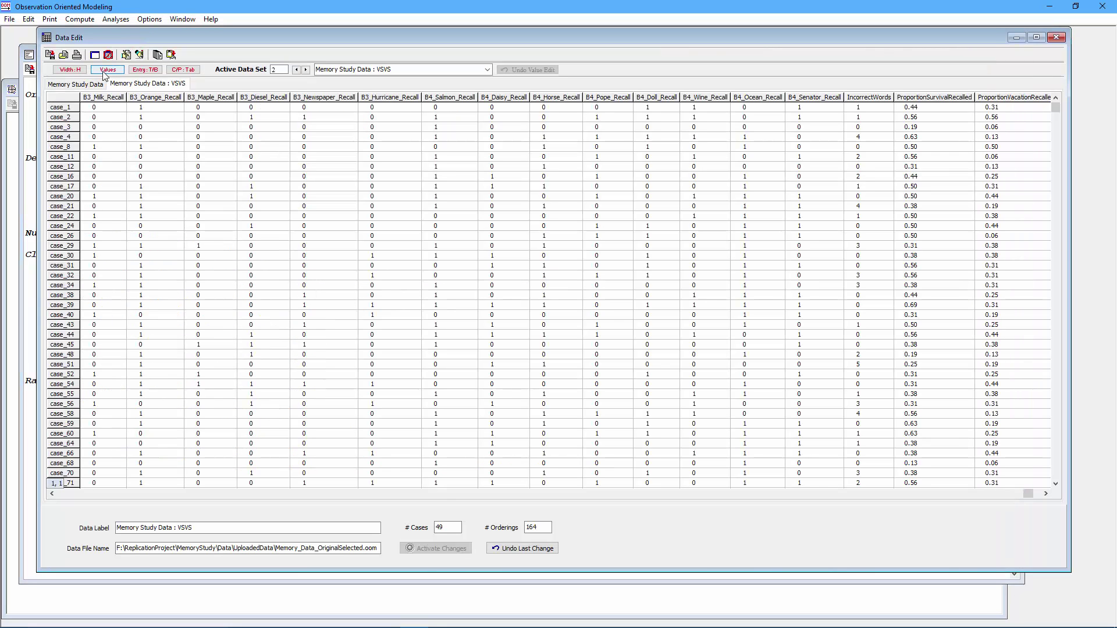
pyautogui.click(76, 84)
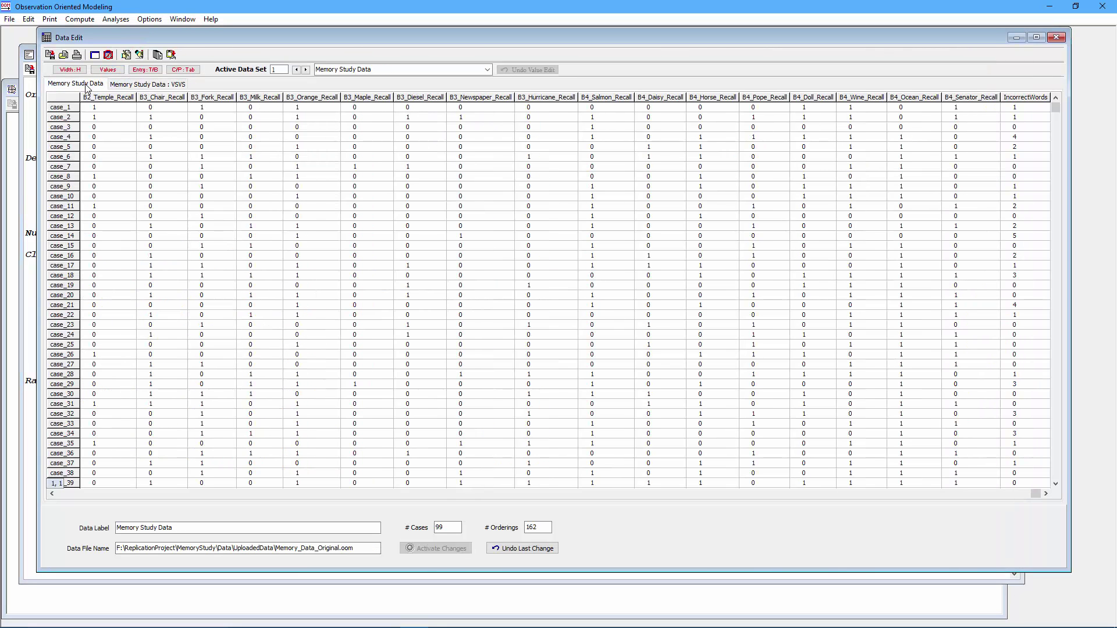
pyautogui.click(29, 19)
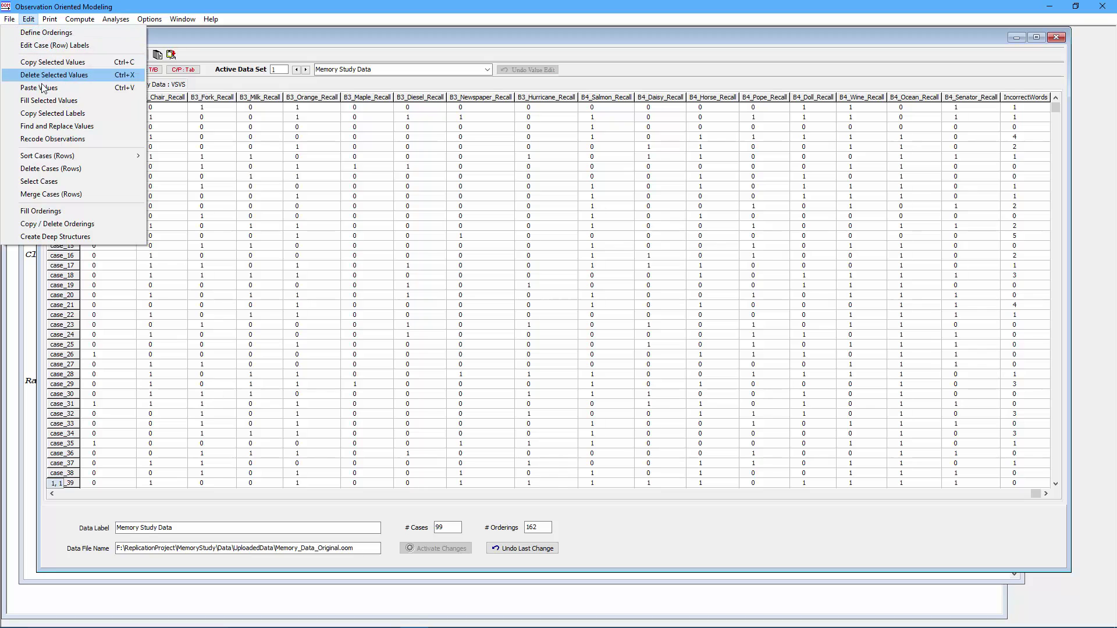
pyautogui.click(39, 181)
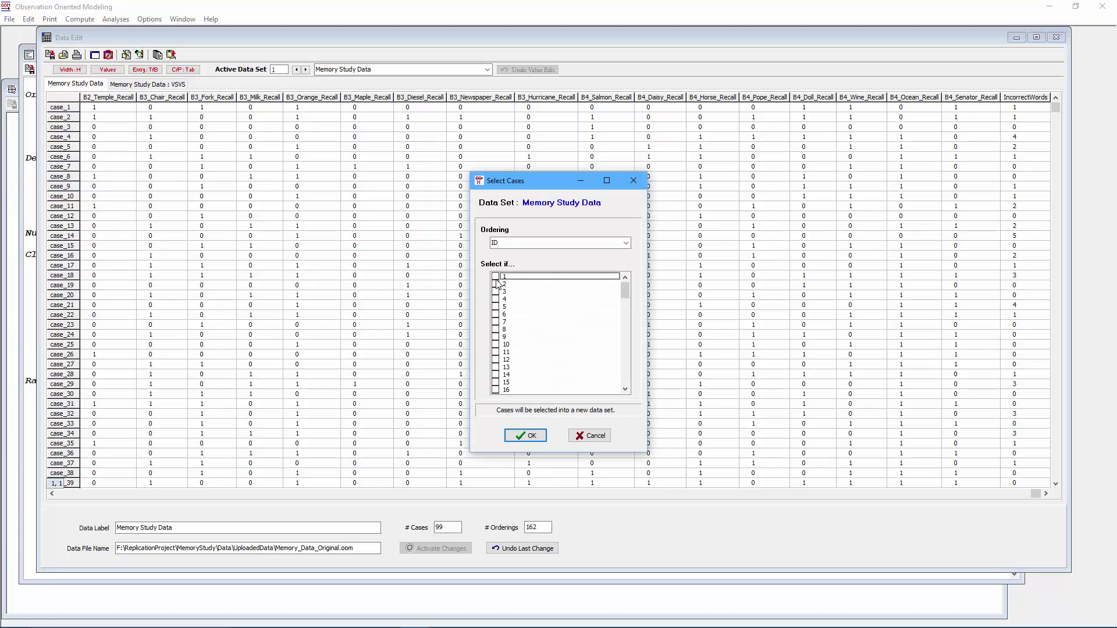
pyautogui.click(617, 243)
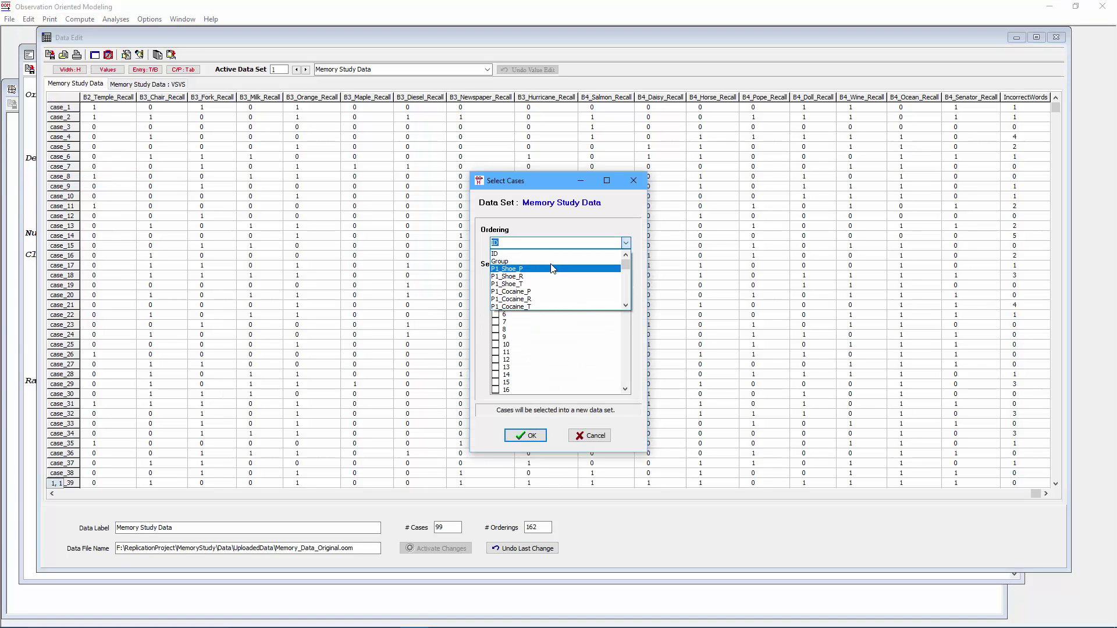
pyautogui.click(550, 261)
pyautogui.click(496, 284)
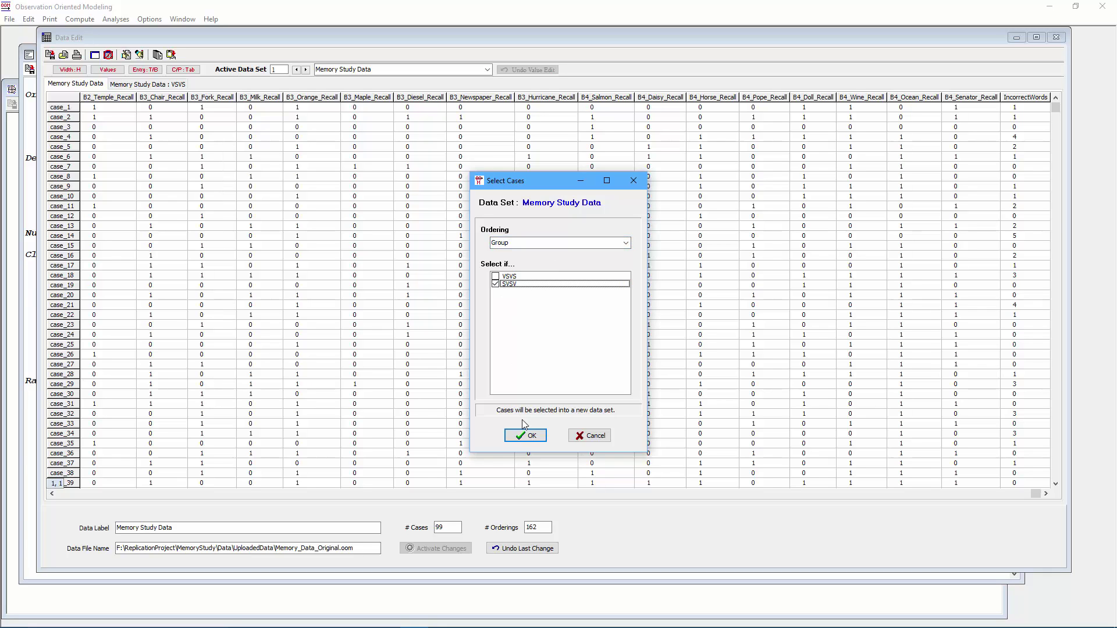
pyautogui.click(525, 435)
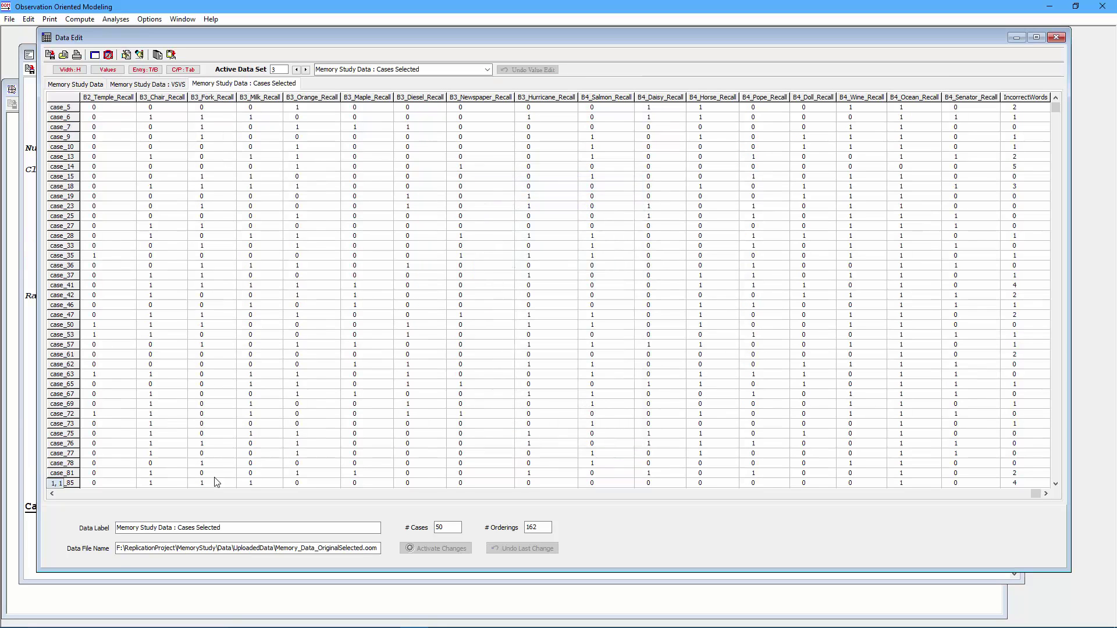
# Step: Label the new data set of selected cases as Memory Study Data : SVSV
pyautogui.doubleClick(225, 531)
pyautogui.press('BackSpace')
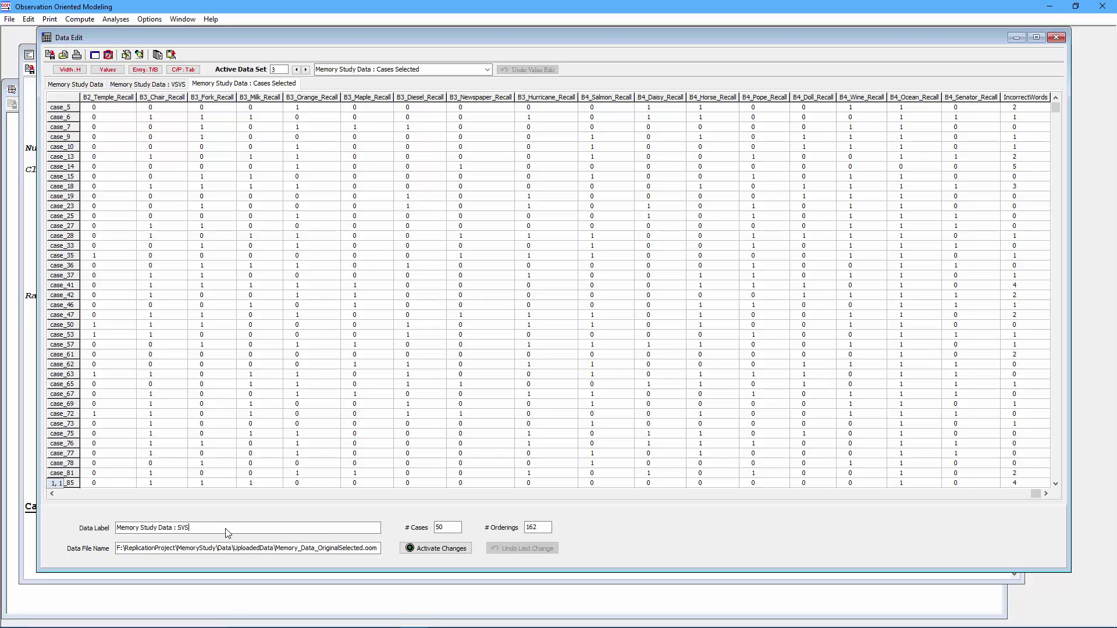
pyautogui.write('SVSV')
pyautogui.press('Return')
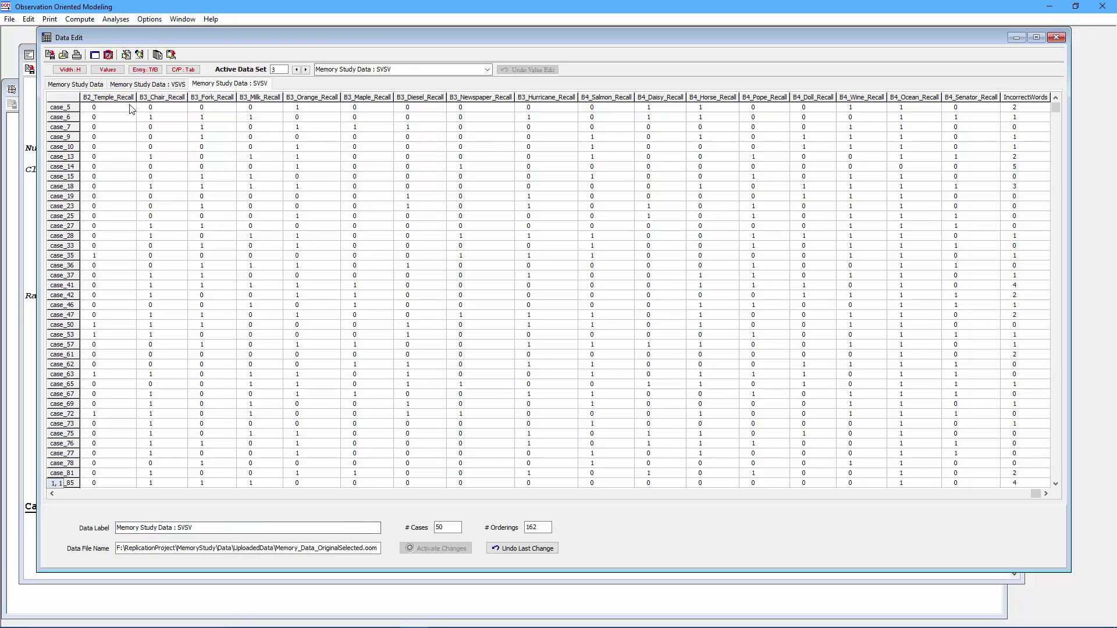
# Step: Start a composite ordering for the SVSV data and include B1_Apartment_Recall through B1_Steel_Recall, each weighted 0.0625
pyautogui.click(78, 20)
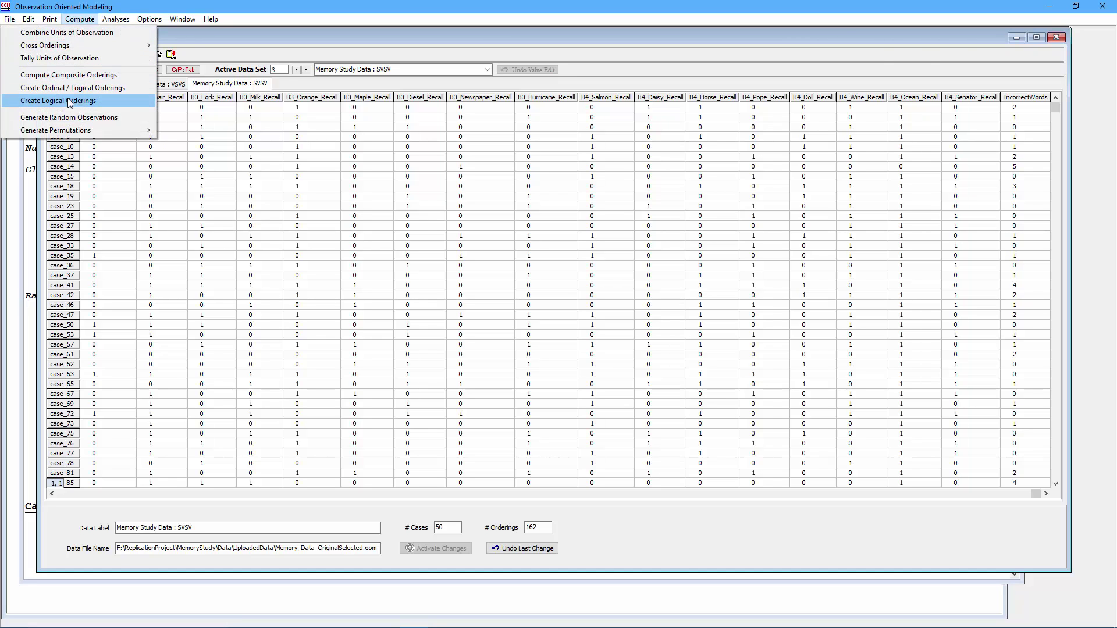
pyautogui.click(74, 76)
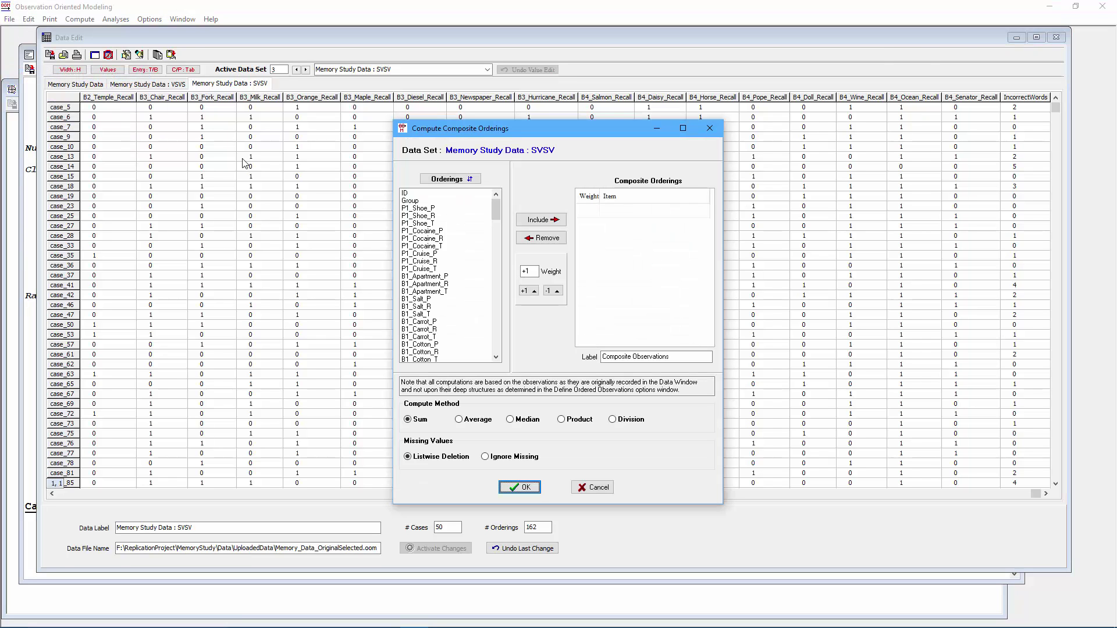
pyautogui.moveTo(496, 216); pyautogui.dragTo(498, 334)
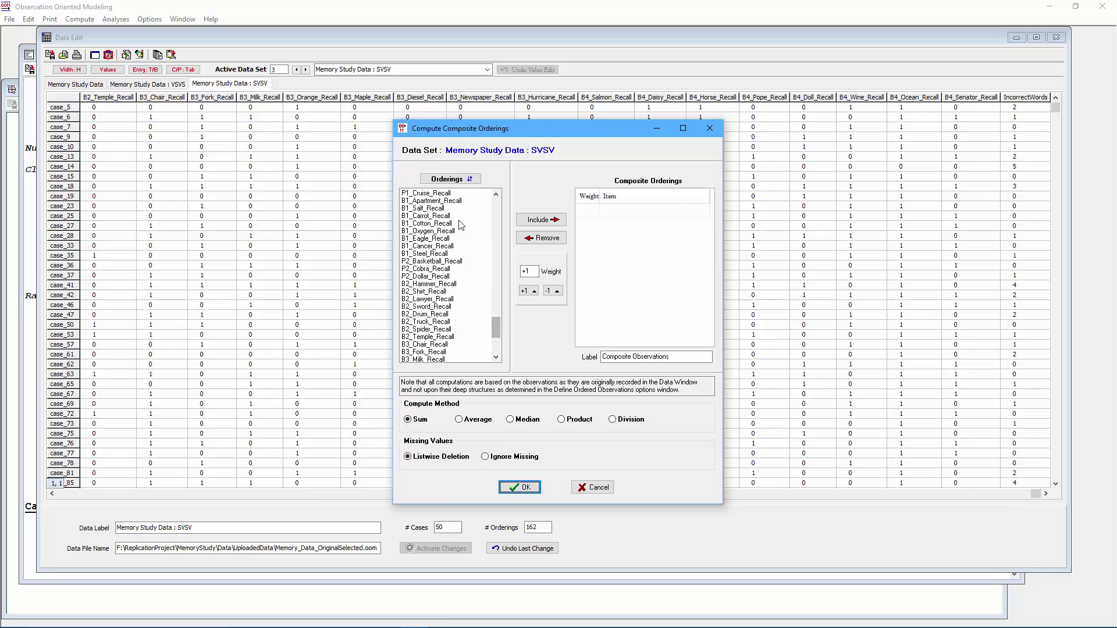
pyautogui.click(446, 201)
pyautogui.hotkey('shift', 'Down')
pyautogui.hotkey('shift', 'Down')
pyautogui.hotkey('shift', 'Down')
pyautogui.hotkey('shift', 'Down')
pyautogui.hotkey('shift', 'Down')
pyautogui.hotkey('shift', 'Down')
pyautogui.hotkey('shift', 'Down')
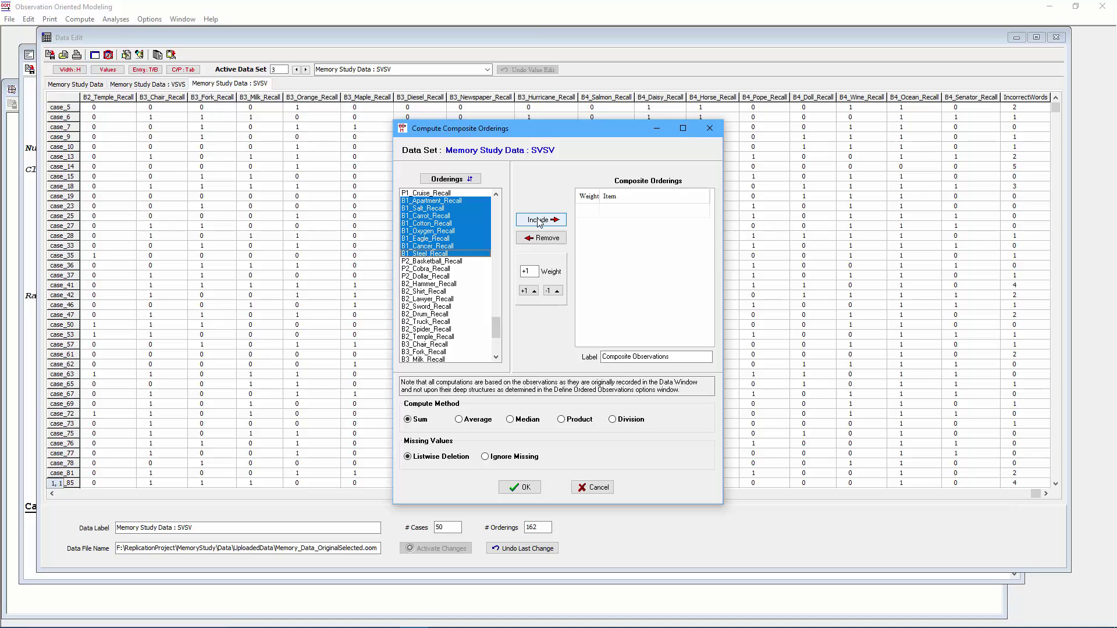
pyautogui.click(533, 269)
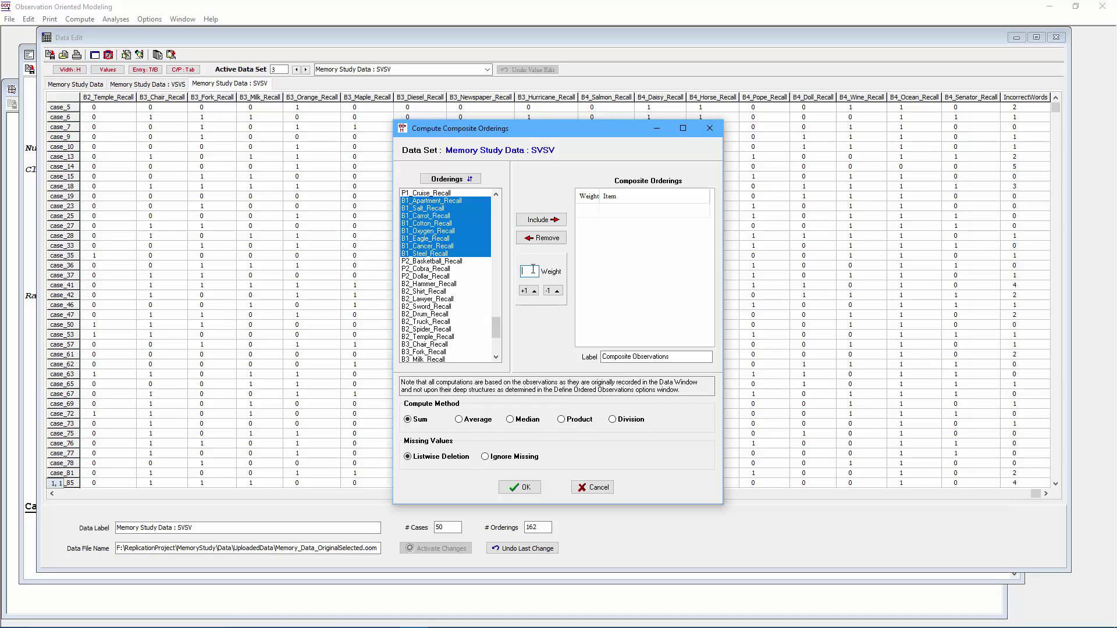
pyautogui.write('0.062')
pyautogui.click(540, 222)
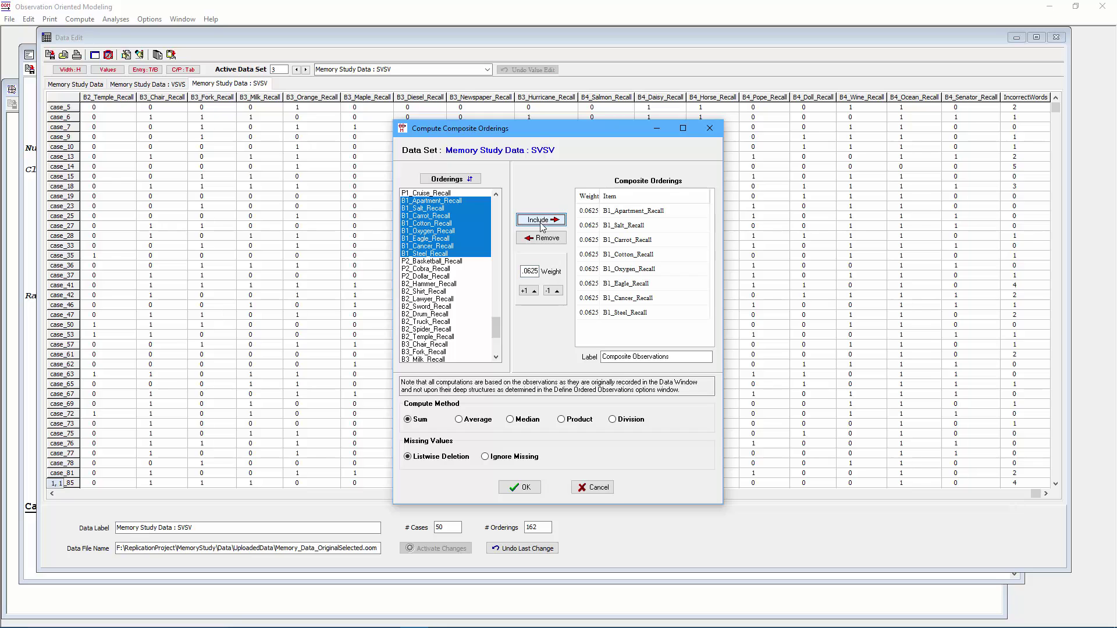
# Step: Include B3_Chair_Recall through B3_Hurricane_Recall in the composite with the same 0.0625 weight
pyautogui.moveTo(498, 325); pyautogui.dragTo(501, 337)
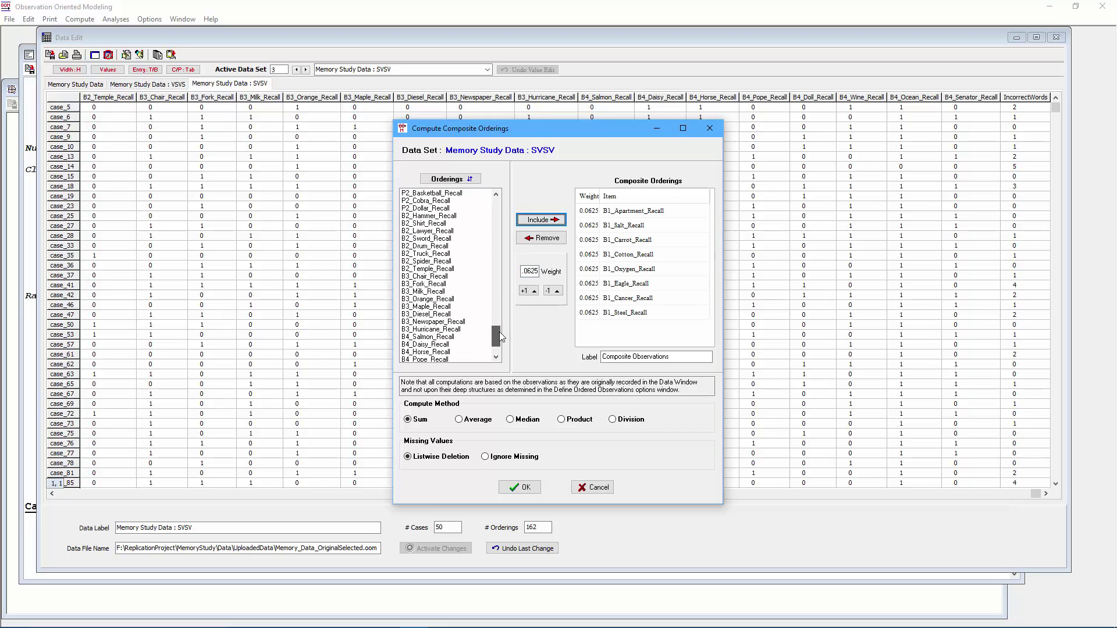
pyautogui.click(435, 277)
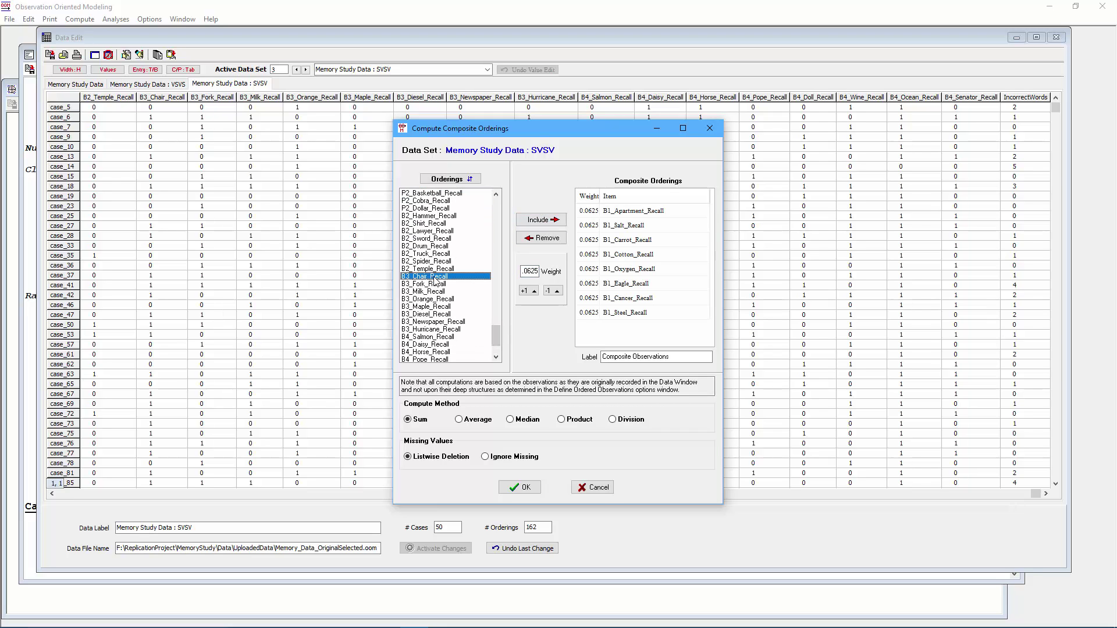
pyautogui.hotkey('shift', 'Down')
pyautogui.hotkey('shift', 'Down')
pyautogui.hotkey('shift', 'Down')
pyautogui.hotkey('shift', 'Down')
pyautogui.hotkey('shift', 'Down')
pyautogui.hotkey('shift', 'Down')
pyautogui.hotkey('shift', 'Down')
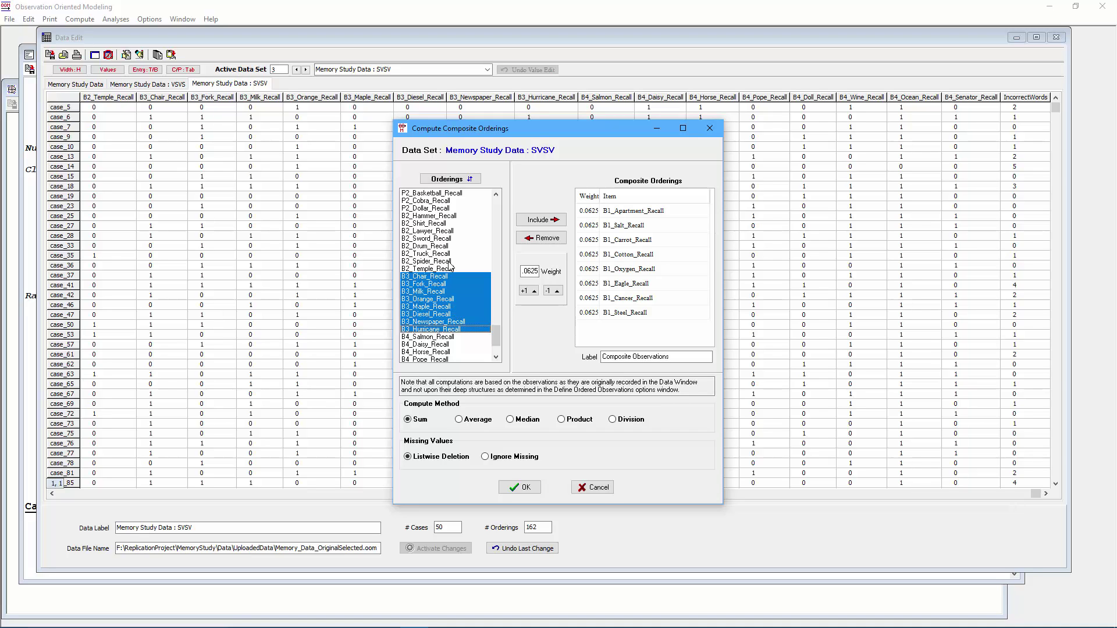
pyautogui.click(541, 220)
# Step: Label the composite ProportionSurvivalRecalled and compute it as a sum with listwise deletion
pyautogui.click(670, 356)
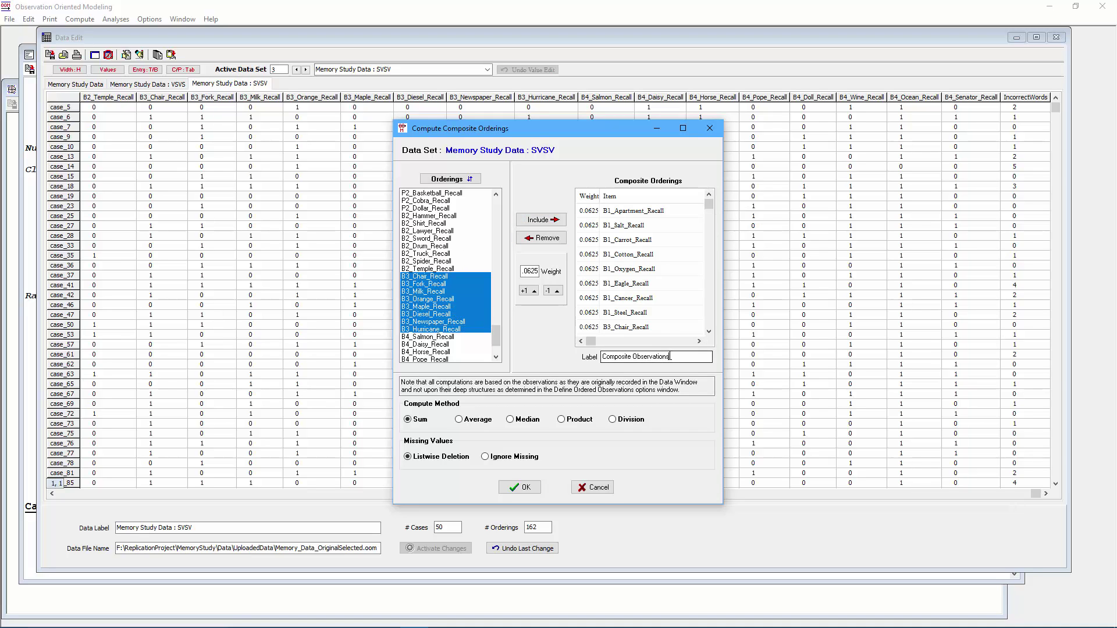
pyautogui.moveTo(670, 357); pyautogui.dragTo(591, 364)
pyautogui.write('Pi')
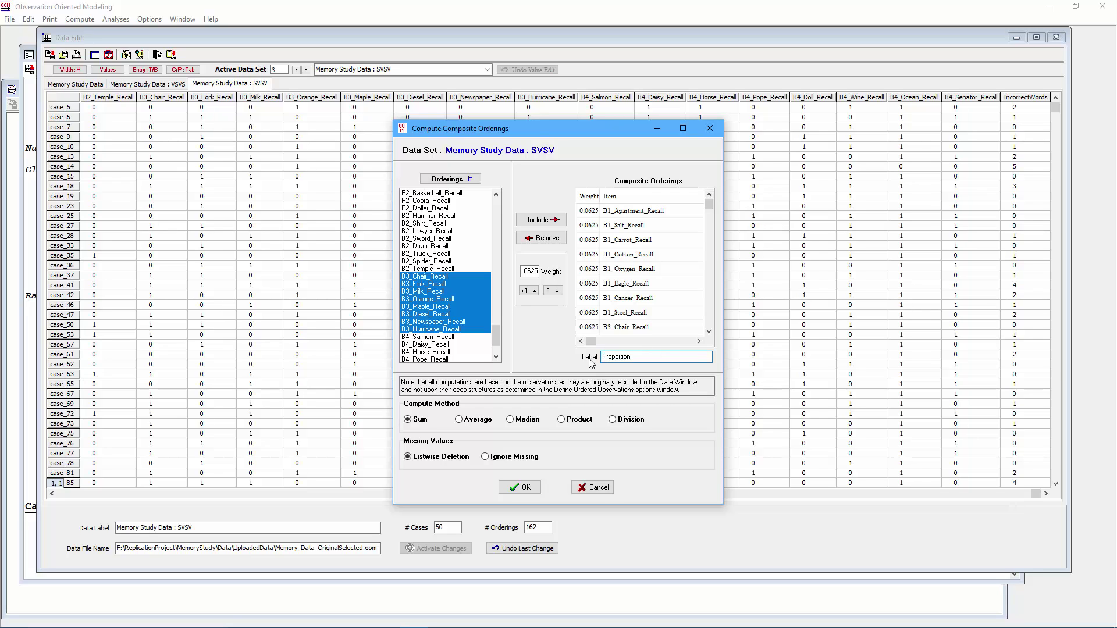
pyautogui.write('oportionSurvivalRecalled')
pyautogui.click(520, 487)
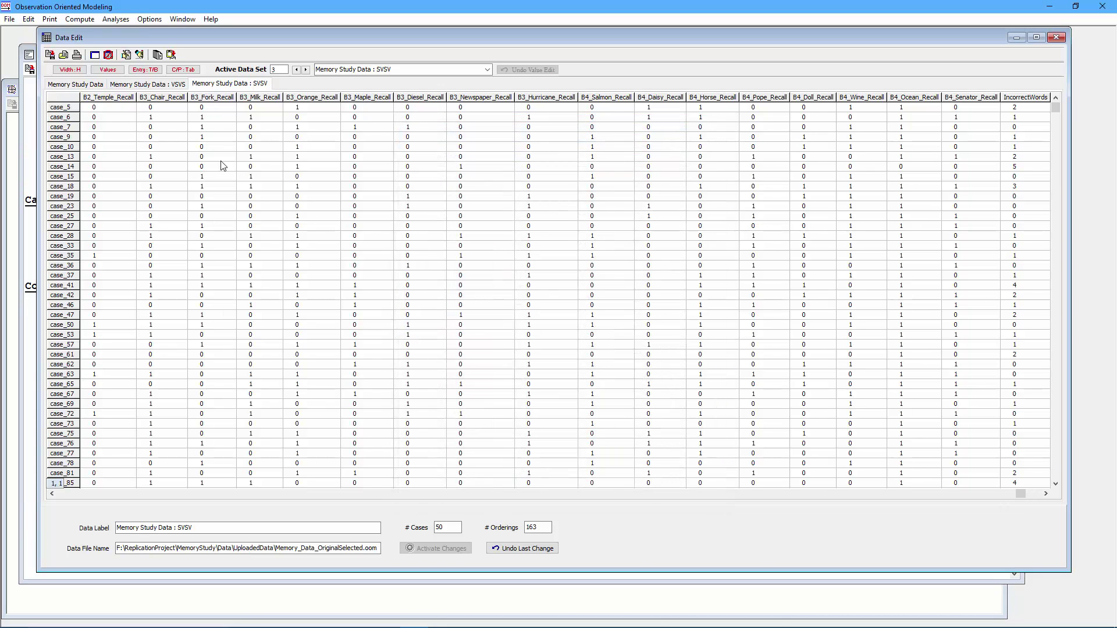
# Step: Start another composite ordering for the SVSV data and remove all the B1 and B3 recall items left in its list
pyautogui.click(76, 20)
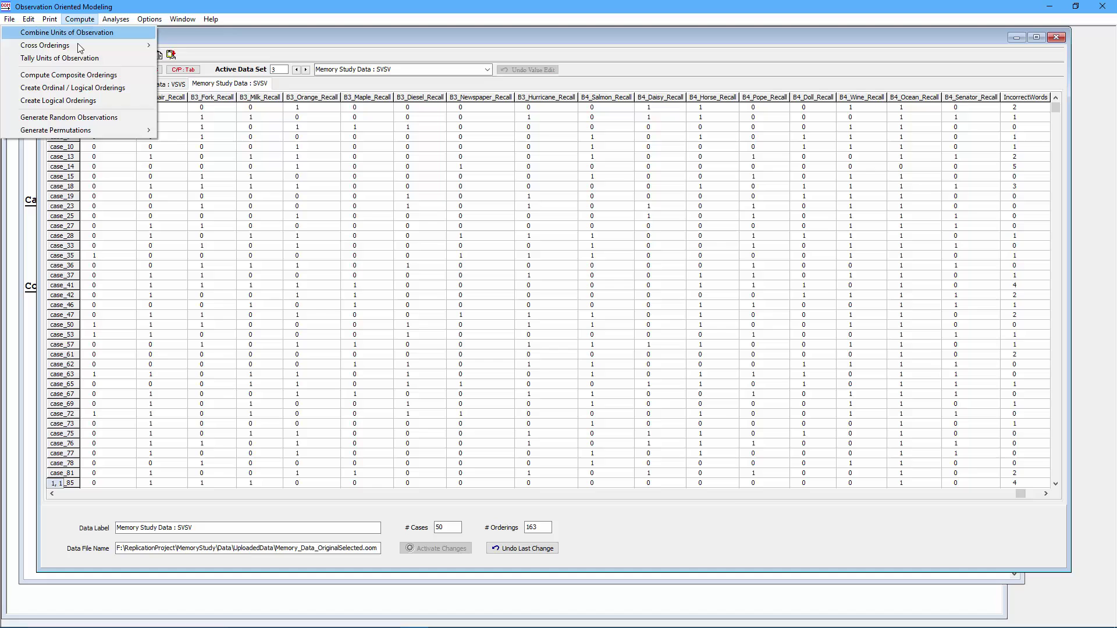
pyautogui.click(81, 75)
pyautogui.click(608, 213)
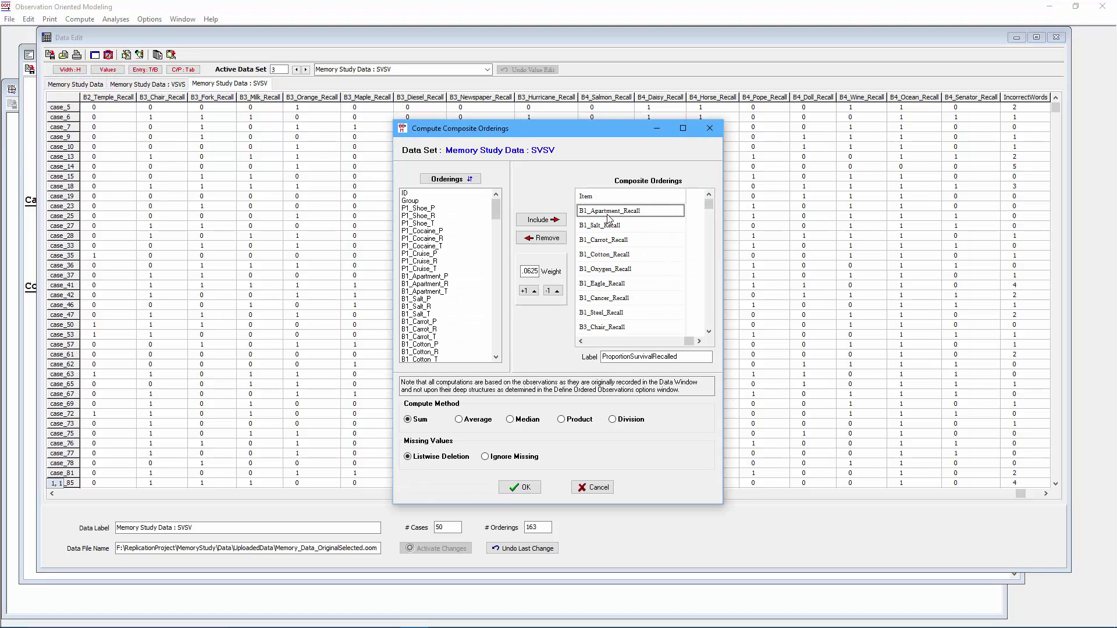
pyautogui.hotkey('shift', 'Down')
pyautogui.hotkey('shift', 'Down')
pyautogui.hotkey('shift', 'Down')
pyautogui.hotkey('shift', 'Down')
pyautogui.hotkey('shift', 'Down')
pyautogui.hotkey('shift', 'Down')
pyautogui.hotkey('shift', 'Down')
pyautogui.hotkey('shift', 'Down')
pyautogui.hotkey('shift', 'Down')
pyautogui.hotkey('shift', 'Down')
pyautogui.hotkey('shift', 'Down')
pyautogui.hotkey('shift', 'Down')
pyautogui.hotkey('shift', 'Down')
pyautogui.hotkey('shift', 'Down')
pyautogui.hotkey('shift', 'Down')
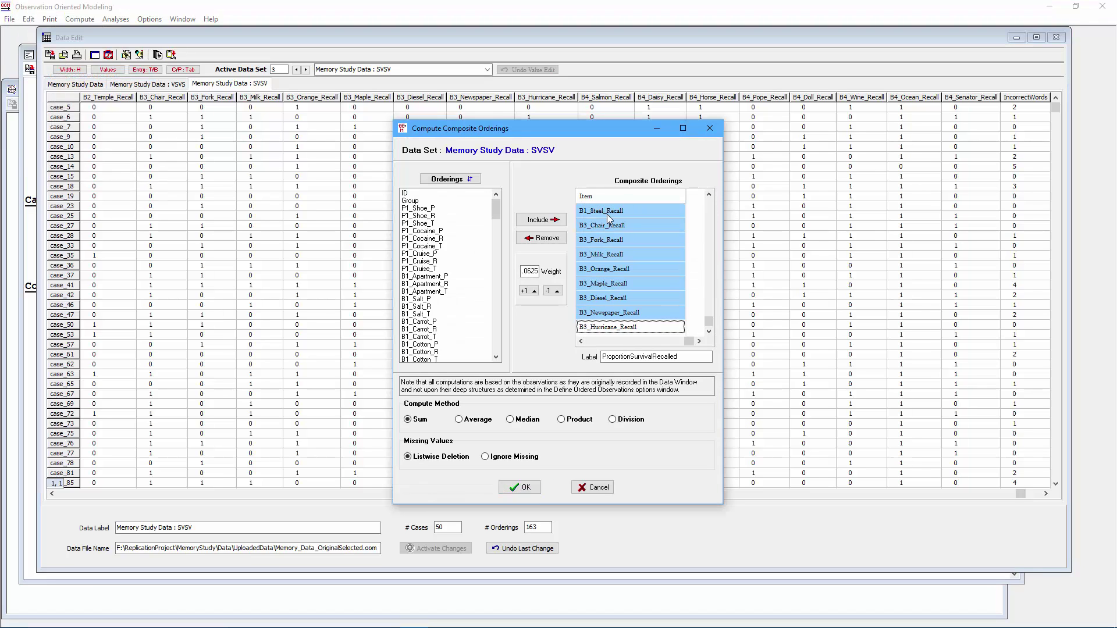
pyautogui.click(560, 235)
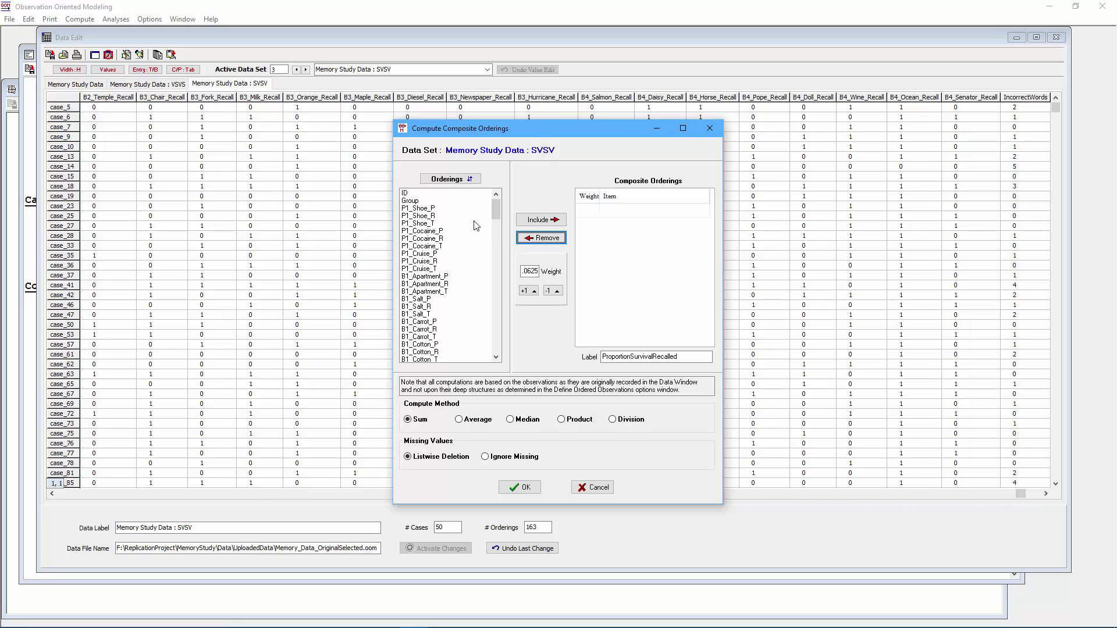
# Step: Include B2_Hammer_Recall through B2_Temple_Recall in the composite, each weighted 0.0625
pyautogui.moveTo(499, 204); pyautogui.dragTo(491, 327)
pyautogui.click(430, 270)
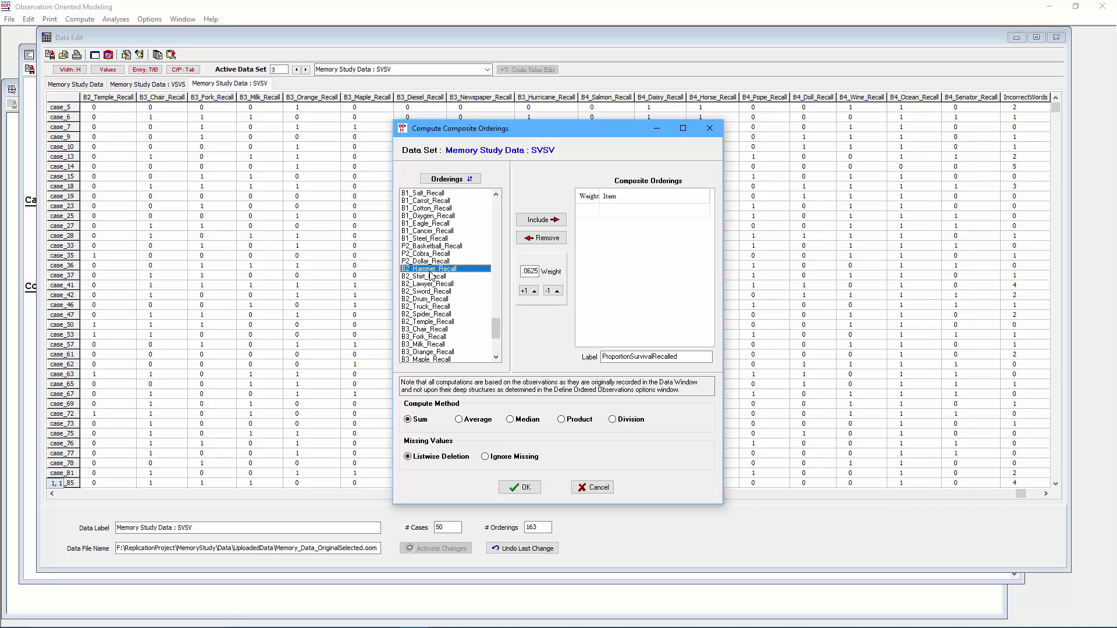
pyautogui.hotkey('shift', 'Down')
pyautogui.hotkey('shift', 'Down')
pyautogui.hotkey('shift', 'Down')
pyautogui.hotkey('shift', 'Down')
pyautogui.hotkey('shift', 'Down')
pyautogui.hotkey('shift', 'Down')
pyautogui.hotkey('shift', 'Down')
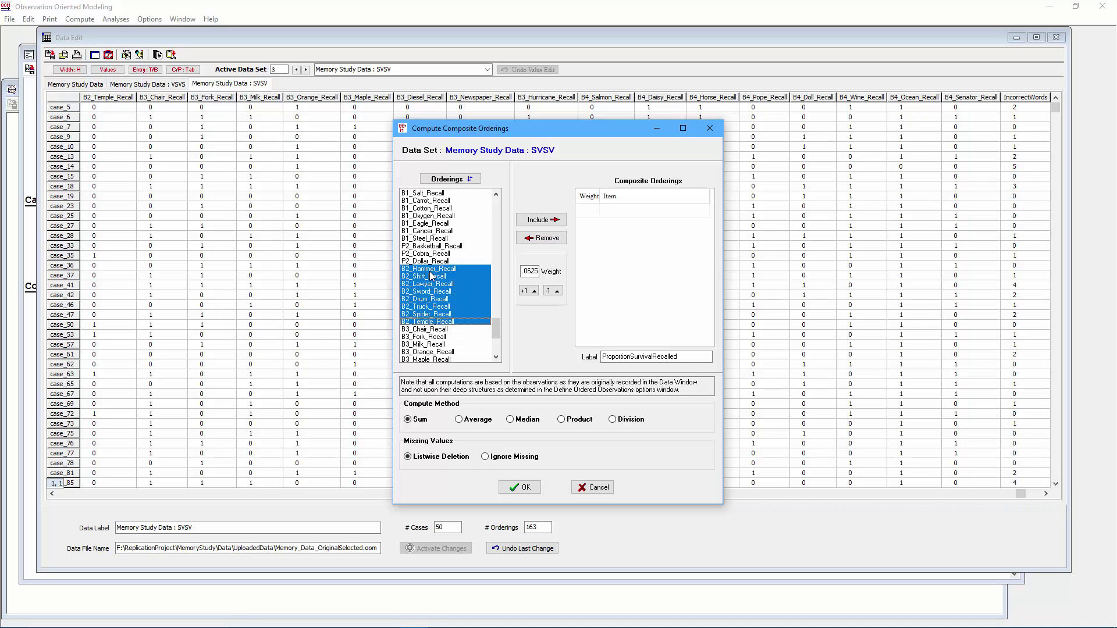
pyautogui.click(530, 221)
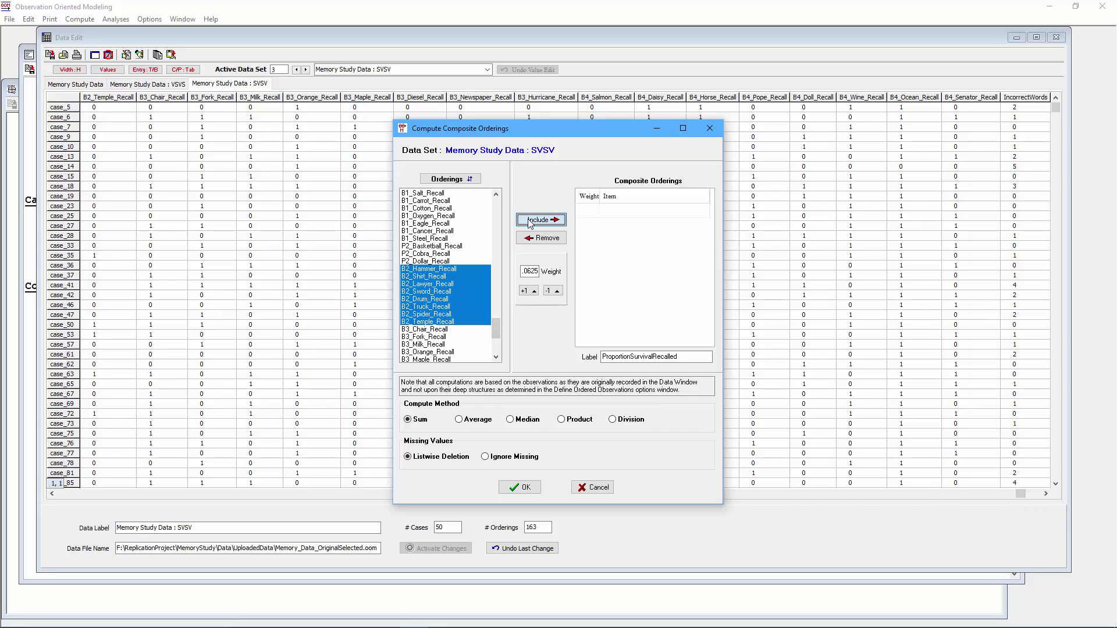
# Step: Include B4_Salmon_Recall through B4_Senator_Recall in the composite, each weighted 0.0625
pyautogui.moveTo(497, 329); pyautogui.dragTo(495, 342)
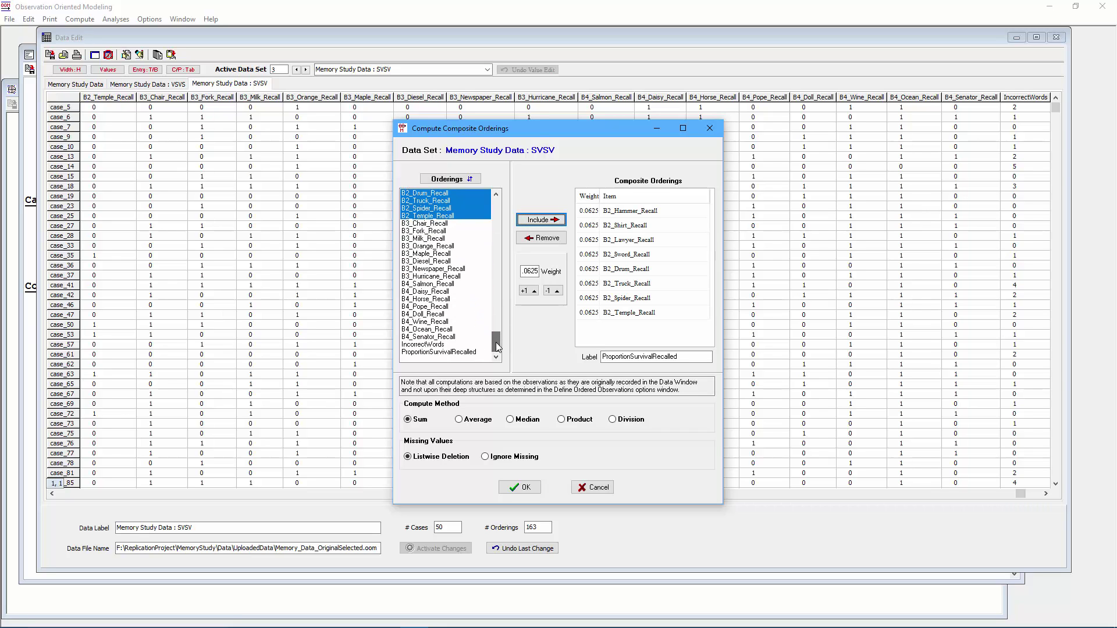
pyautogui.click(443, 284)
pyautogui.moveTo(442, 284); pyautogui.dragTo(445, 337)
pyautogui.click(521, 223)
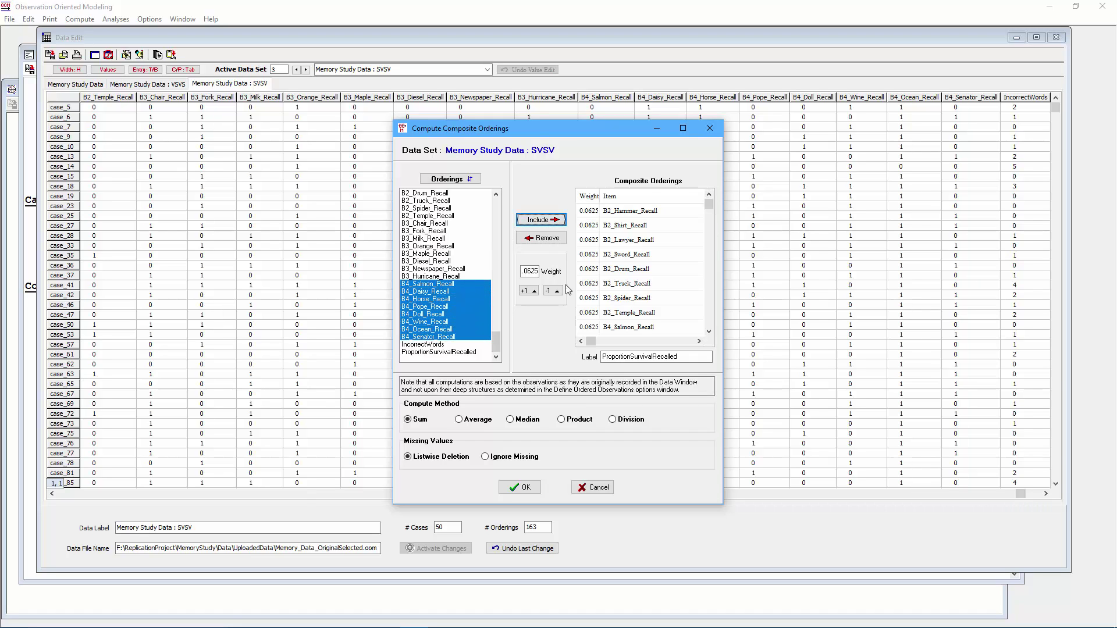
# Step: Change the composite's label to ProportionVacationRecalled and compute it as a sum with listwise deletion
pyautogui.click(650, 357)
pyautogui.press('BackSpace')
pyautogui.press('BackSpace')
pyautogui.press('BackSpace')
pyautogui.press('BackSpace')
pyautogui.press('BackSpace')
pyautogui.press('BackSpace')
pyautogui.press('BackSpace')
pyautogui.press('BackSpace')
pyautogui.write('V')
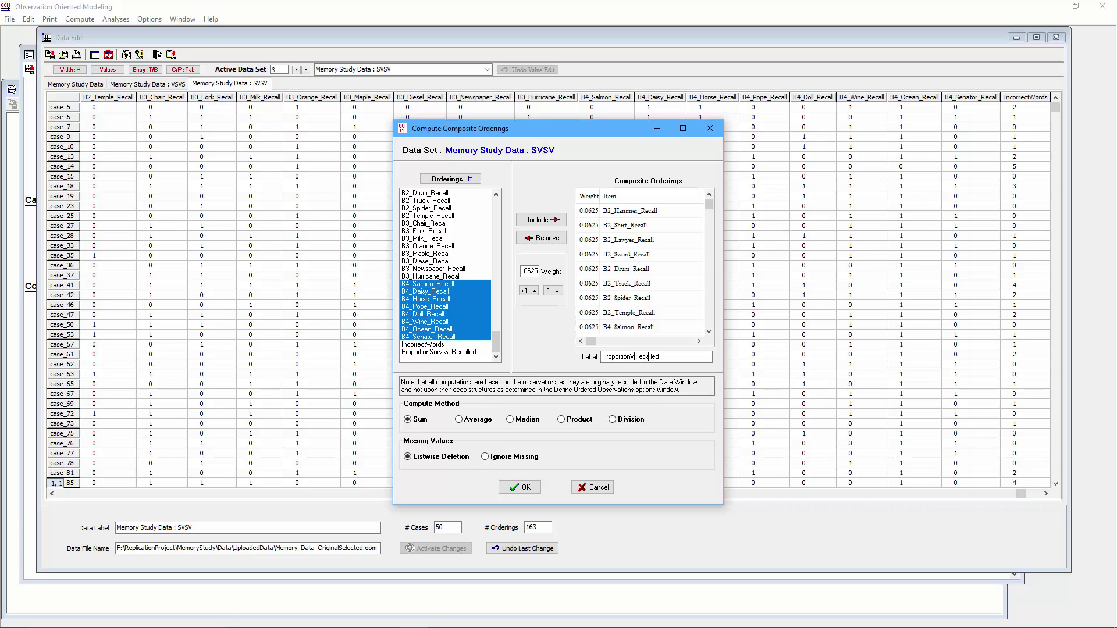
pyautogui.write('acation')
pyautogui.click(502, 488)
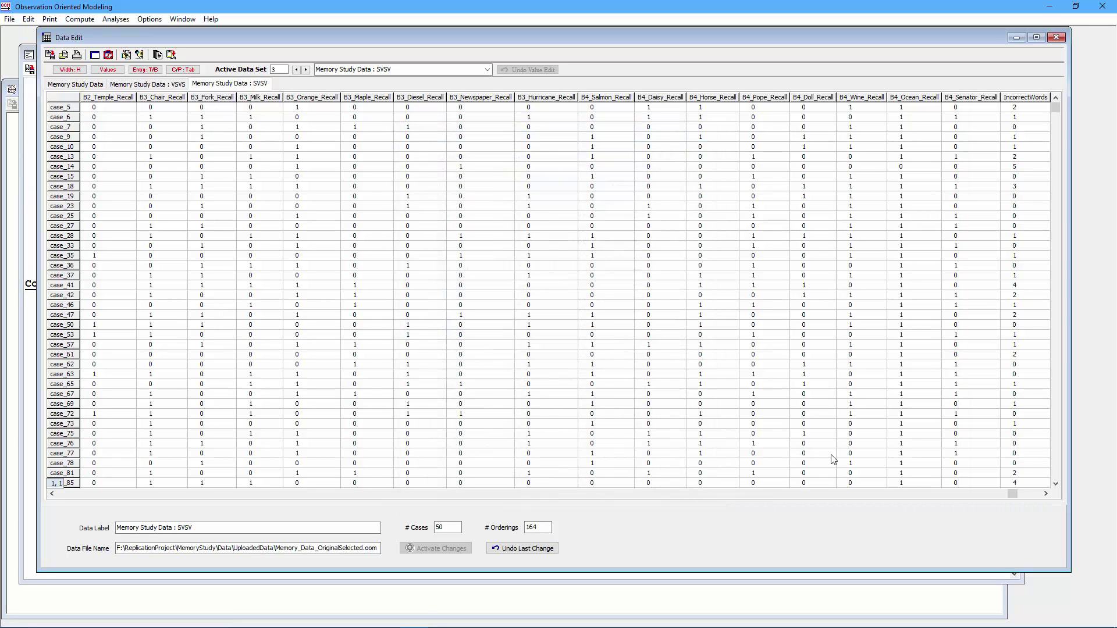
# Step: Compare ProportionSurvivalRecalled with ProportionVacationRecalled case by case for the first five cases of the SVSV data
pyautogui.hscroll(2, 1009, 492)
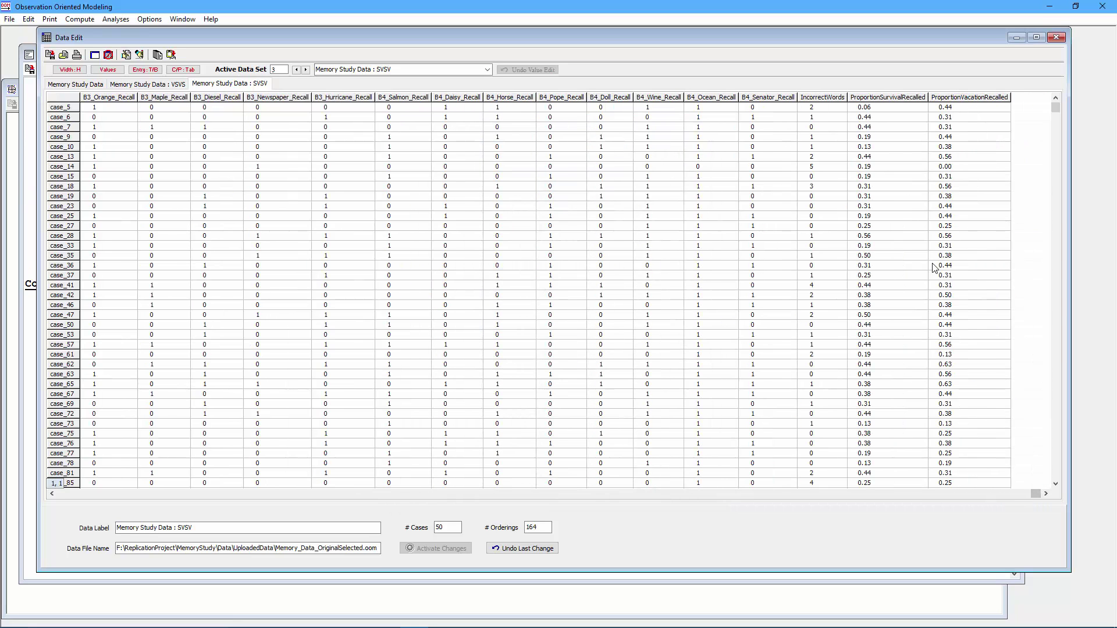
pyautogui.click(896, 108)
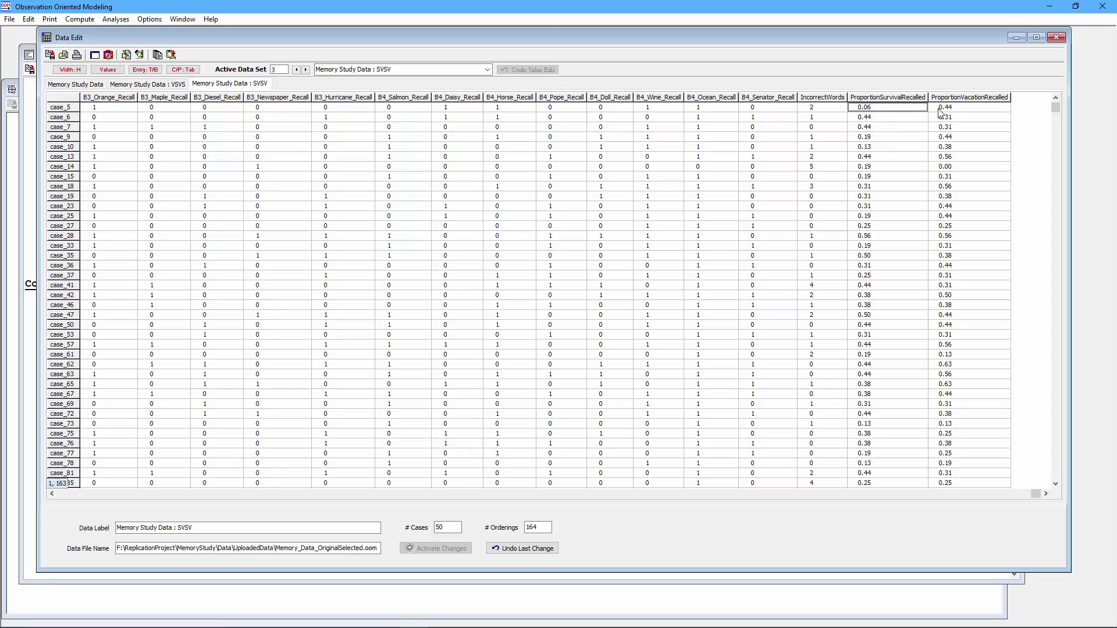
pyautogui.click(902, 121)
pyautogui.click(936, 121)
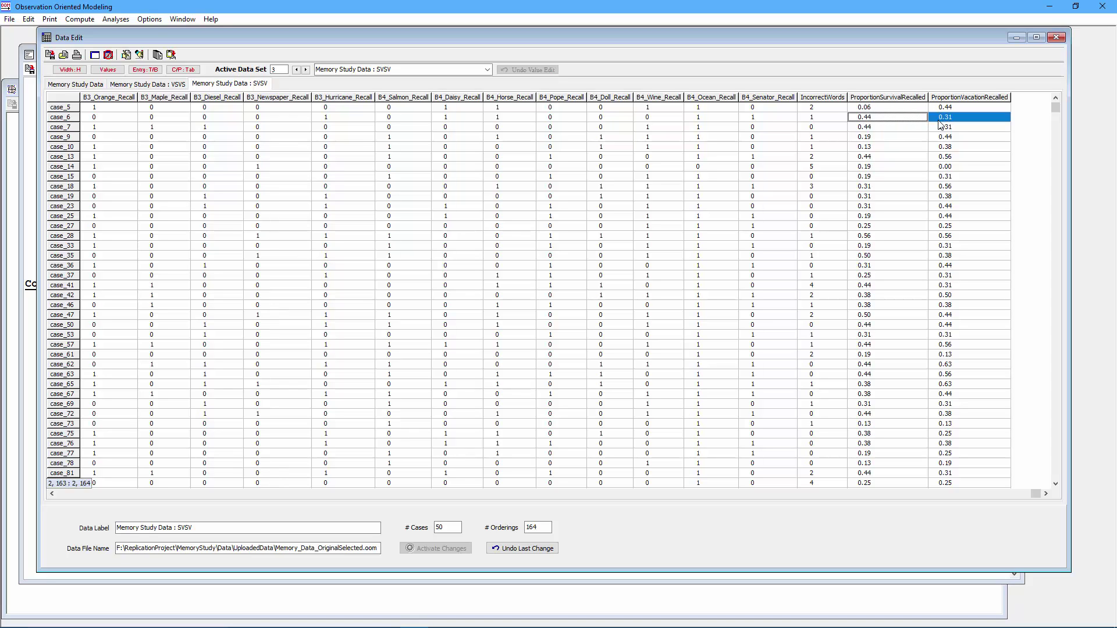
pyautogui.click(925, 126)
pyautogui.keyDown('shift'); pyautogui.click(935, 130); pyautogui.keyUp('shift')
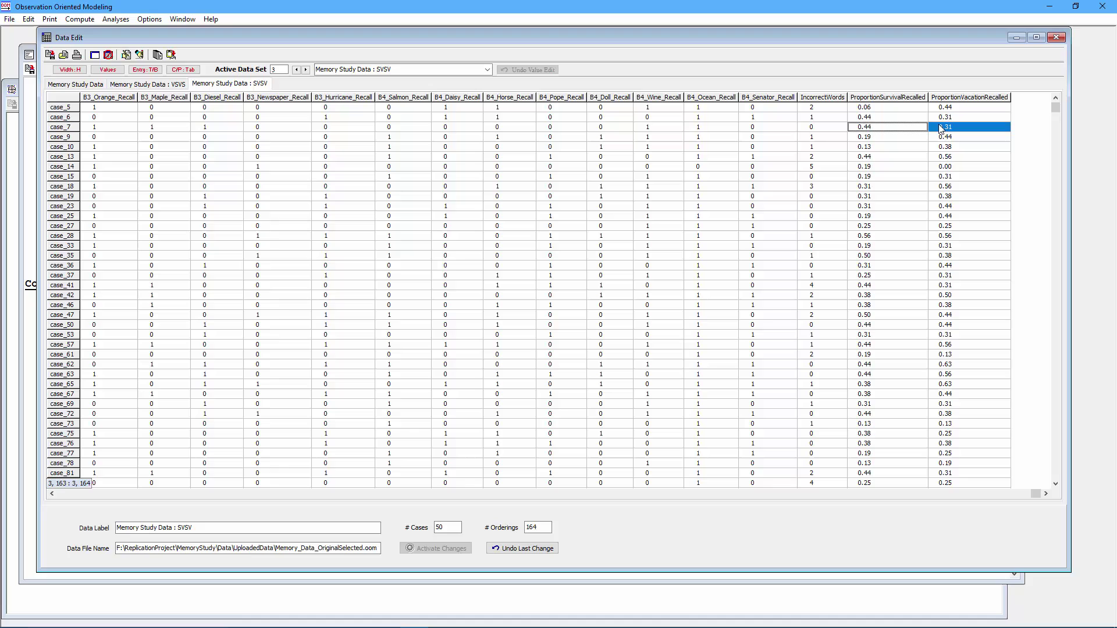
pyautogui.click(909, 138)
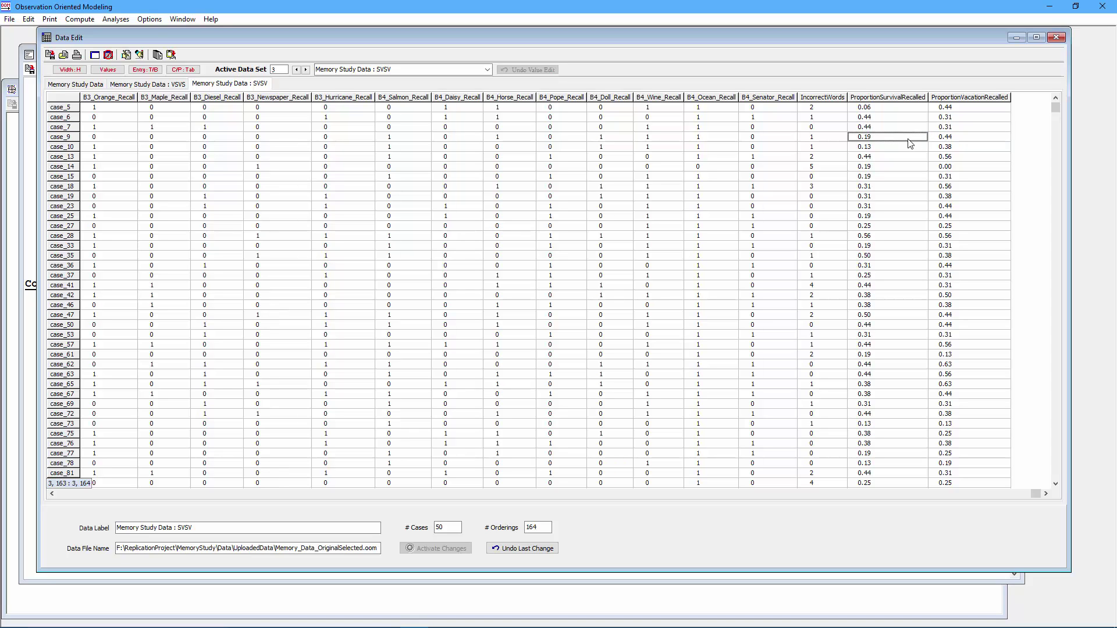
pyautogui.keyDown('shift'); pyautogui.click(933, 140); pyautogui.keyUp('shift')
pyautogui.click(915, 152)
pyautogui.keyDown('shift'); pyautogui.click(931, 149); pyautogui.keyUp('shift')
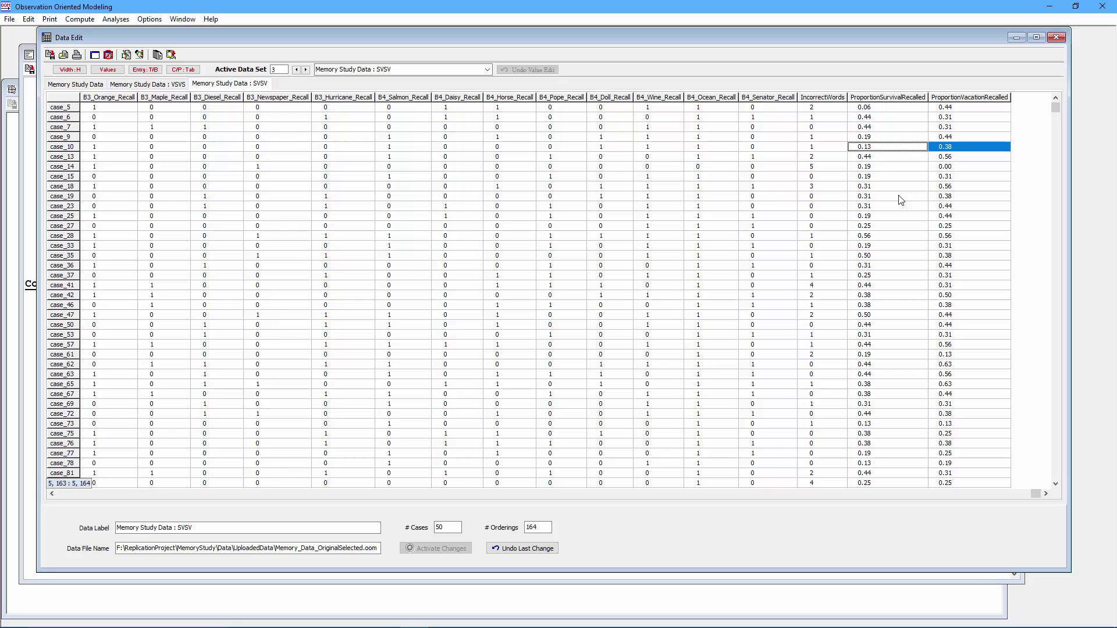
# Step: Start an ordinal analysis with concatenated orderings on the SVSV data and include ProportionSurvivalRecalled and ProportionVacationRecalled
pyautogui.click(121, 19)
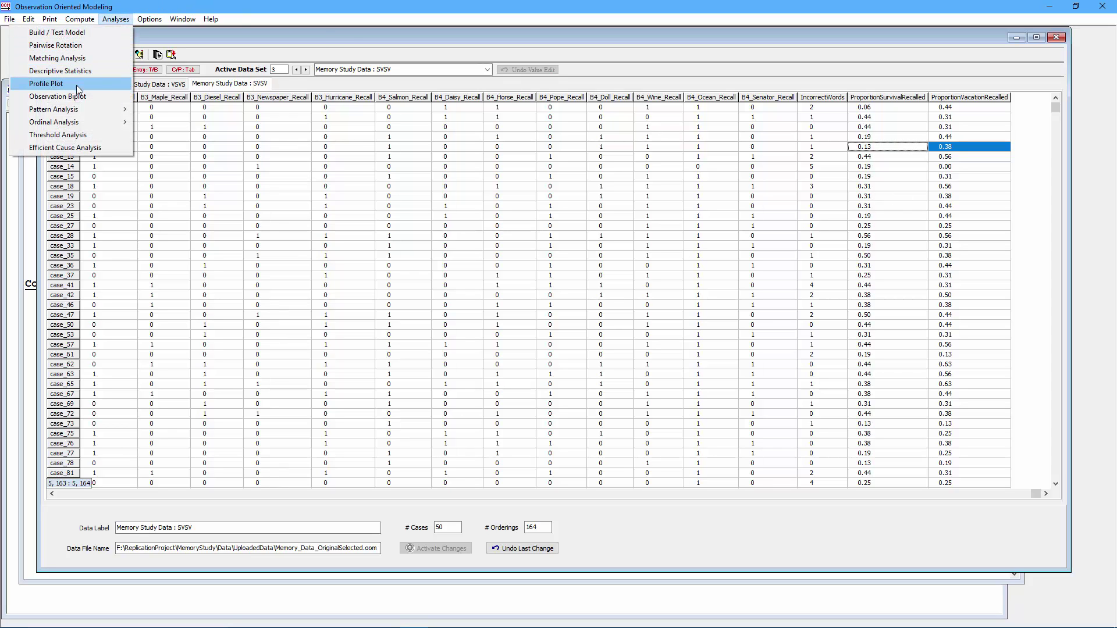
pyautogui.moveTo(100, 124)
pyautogui.click(168, 122)
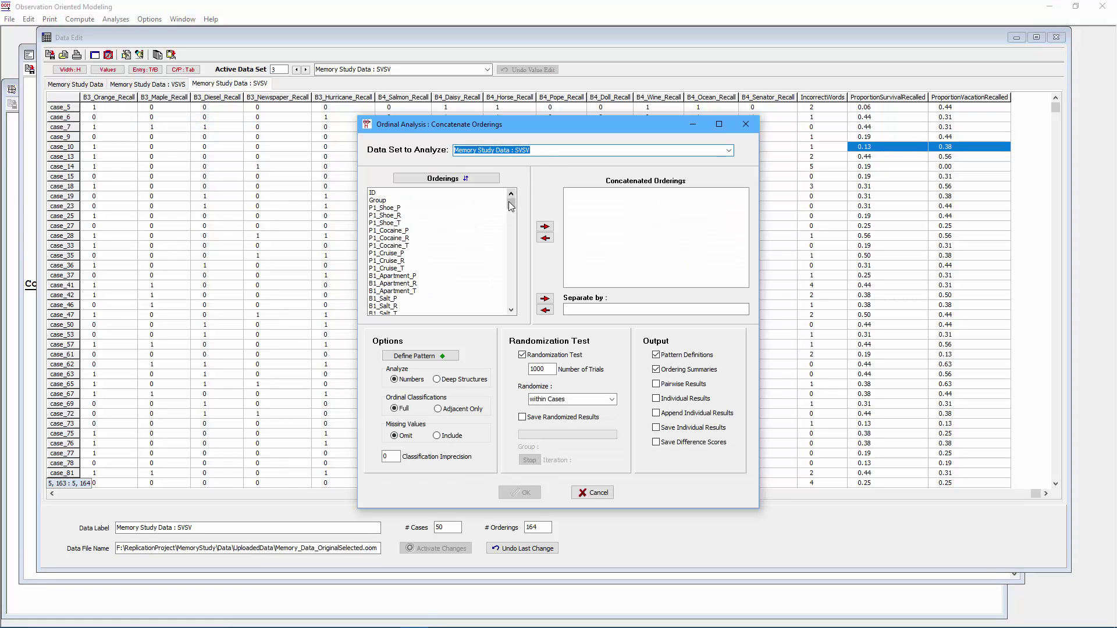
pyautogui.moveTo(511, 203); pyautogui.dragTo(434, 299)
pyautogui.click(544, 226)
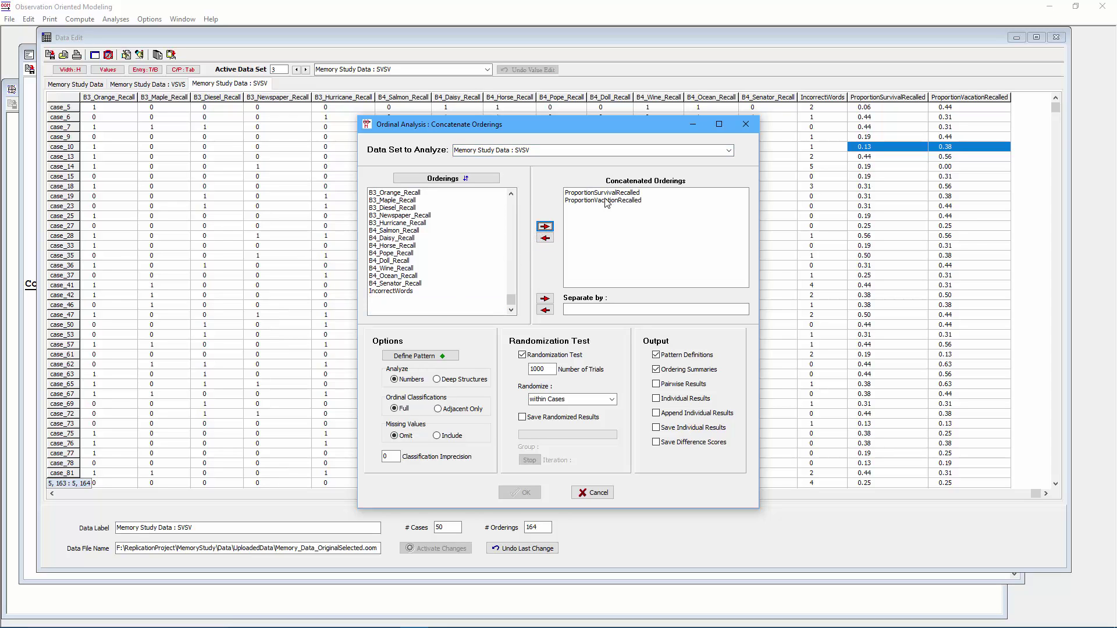
# Step: Define the ordinal pattern with ProportionSurvivalRecalled highest and ProportionVacationRecalled lowest, and run the analysis with the randomization test
pyautogui.click(440, 355)
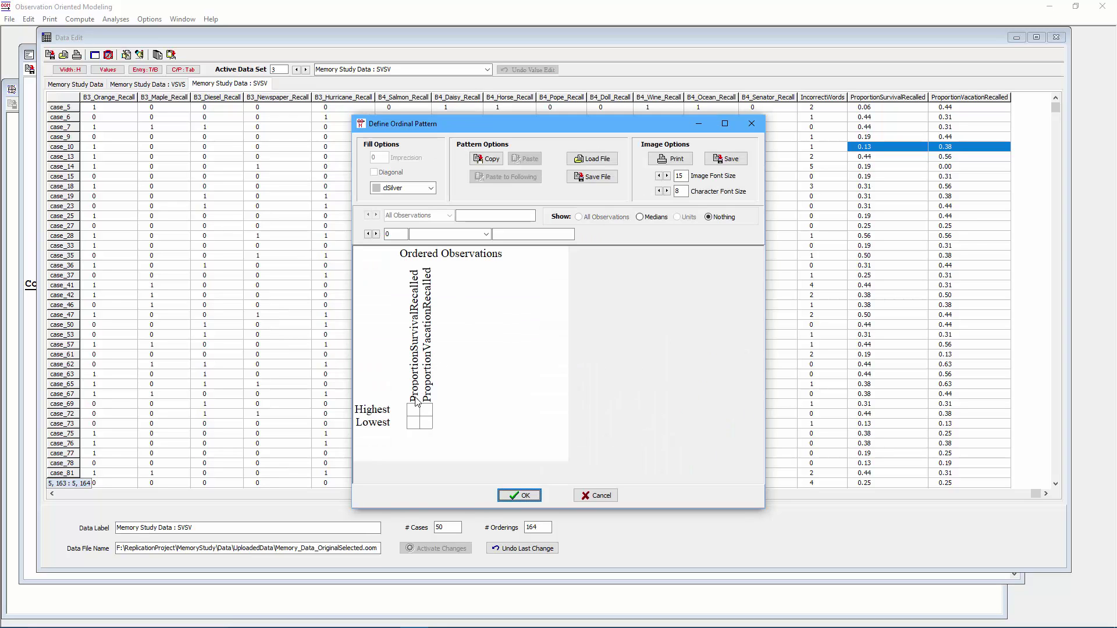
pyautogui.click(426, 422)
pyautogui.click(520, 495)
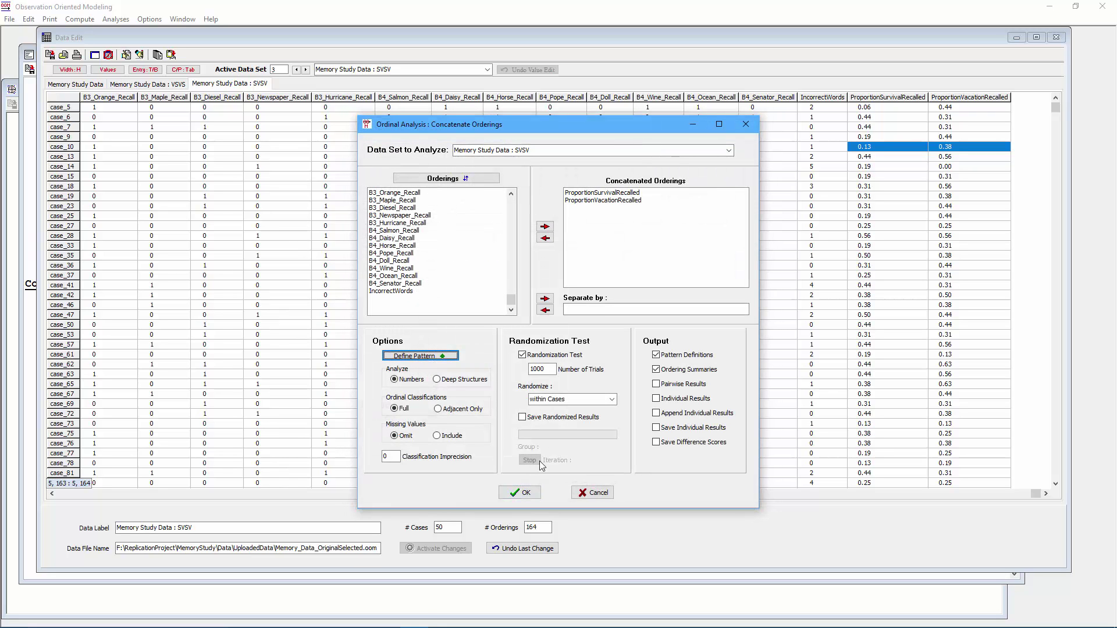
pyautogui.click(524, 494)
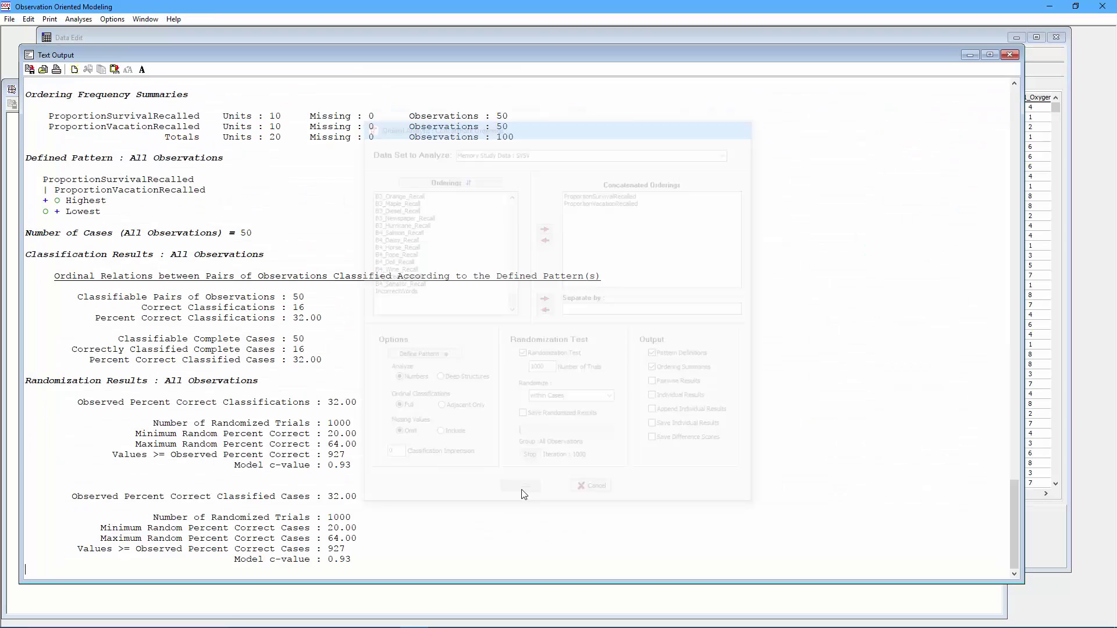
# Step: Examine the SVSV output's classifiable pairs, defined pattern and percent correct classifications
pyautogui.moveTo(328, 323); pyautogui.dragTo(280, 301)
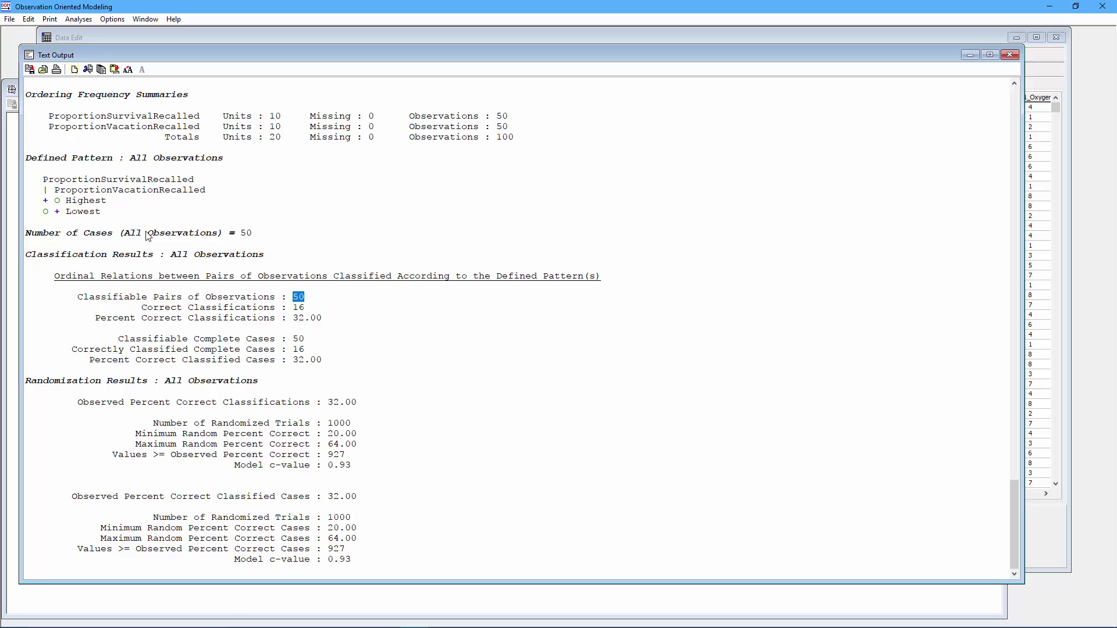
pyautogui.moveTo(101, 213); pyautogui.dragTo(38, 185)
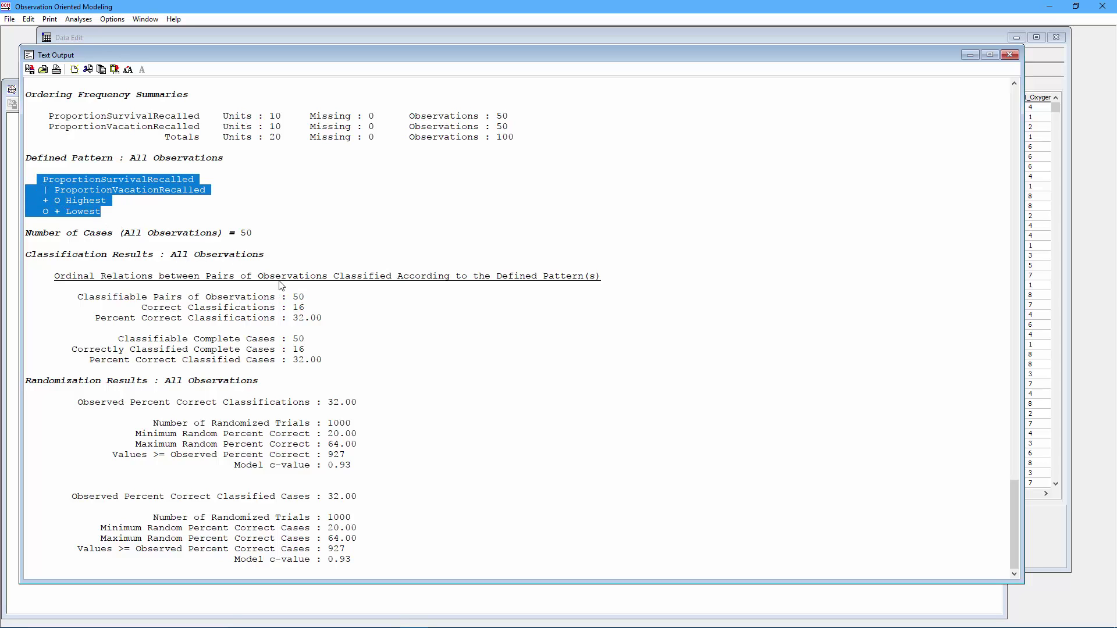
pyautogui.click(330, 323)
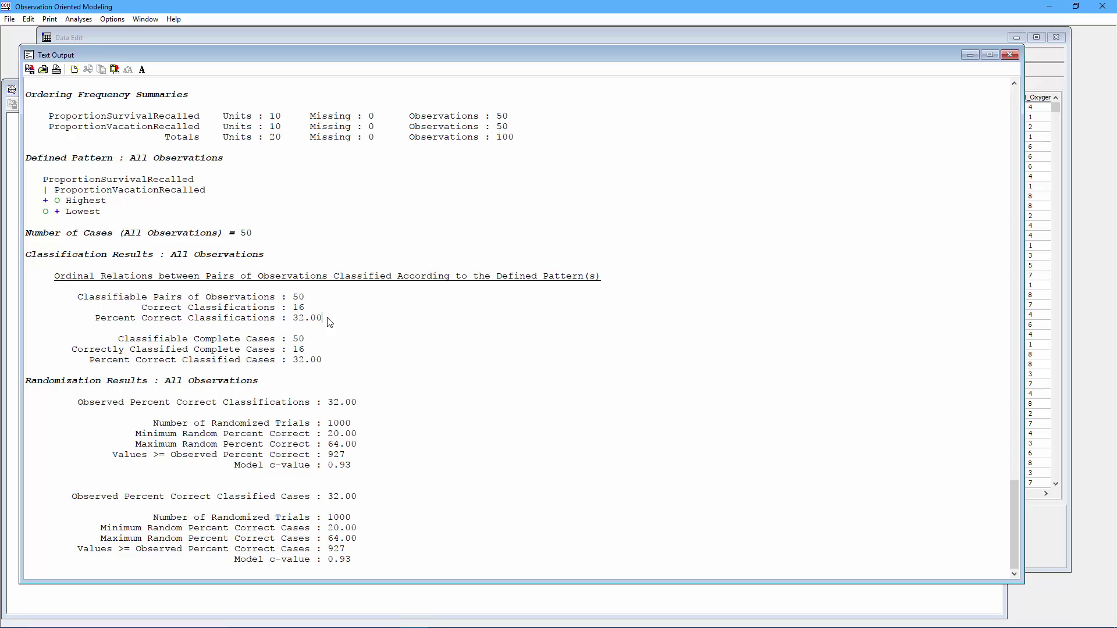
# Step: Switch to the Grice_Barrett_etal_2017.pdf article in Adobe Acrobat Reader and review Figure 4, the reported VSVS and SVSV results, and Figure 5
pyautogui.hotkey('alt', 'Tab')
pyautogui.scroll(-4, 373, 342)
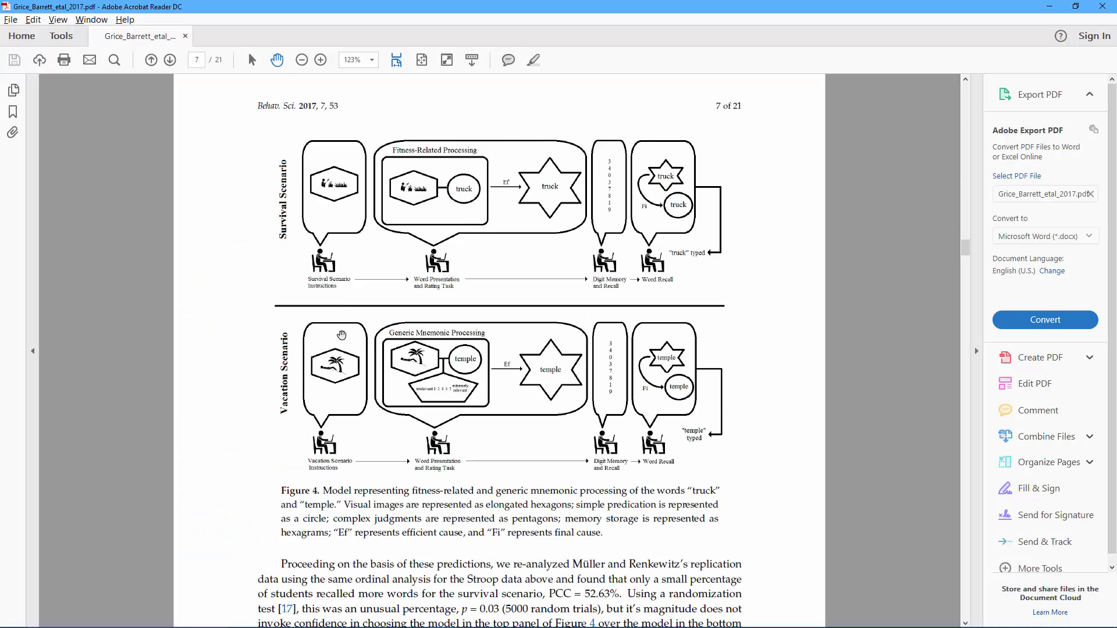
pyautogui.scroll(-5, 373, 342)
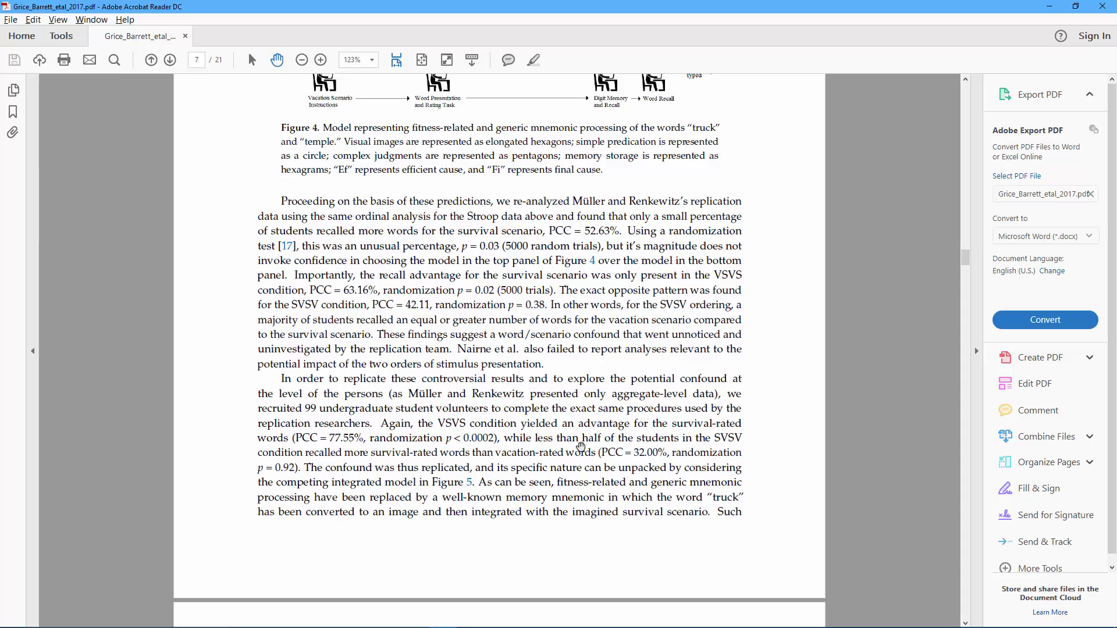
pyautogui.scroll(-20, 474, 404)
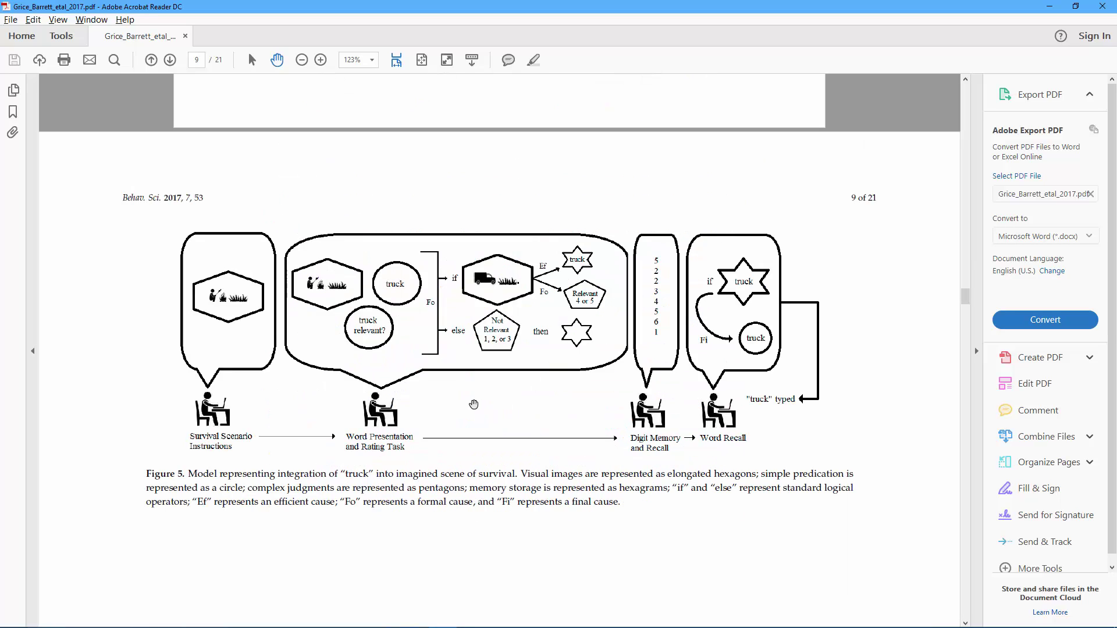